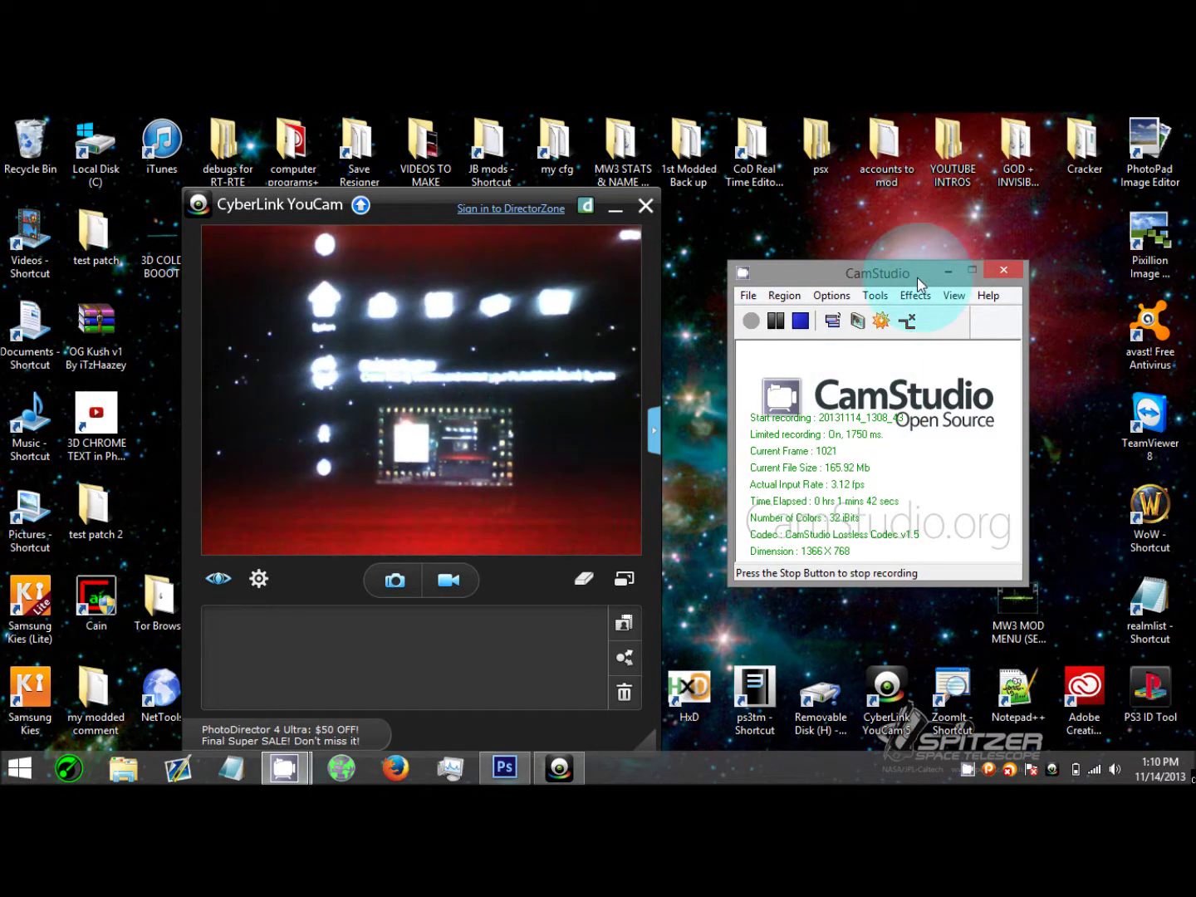
Bring Photoshop forward showing the 3D COLD BOOOT document with its teal 'Assassin99KILLZz' 3D text.
left_click_drag(917, 277, 909, 226)
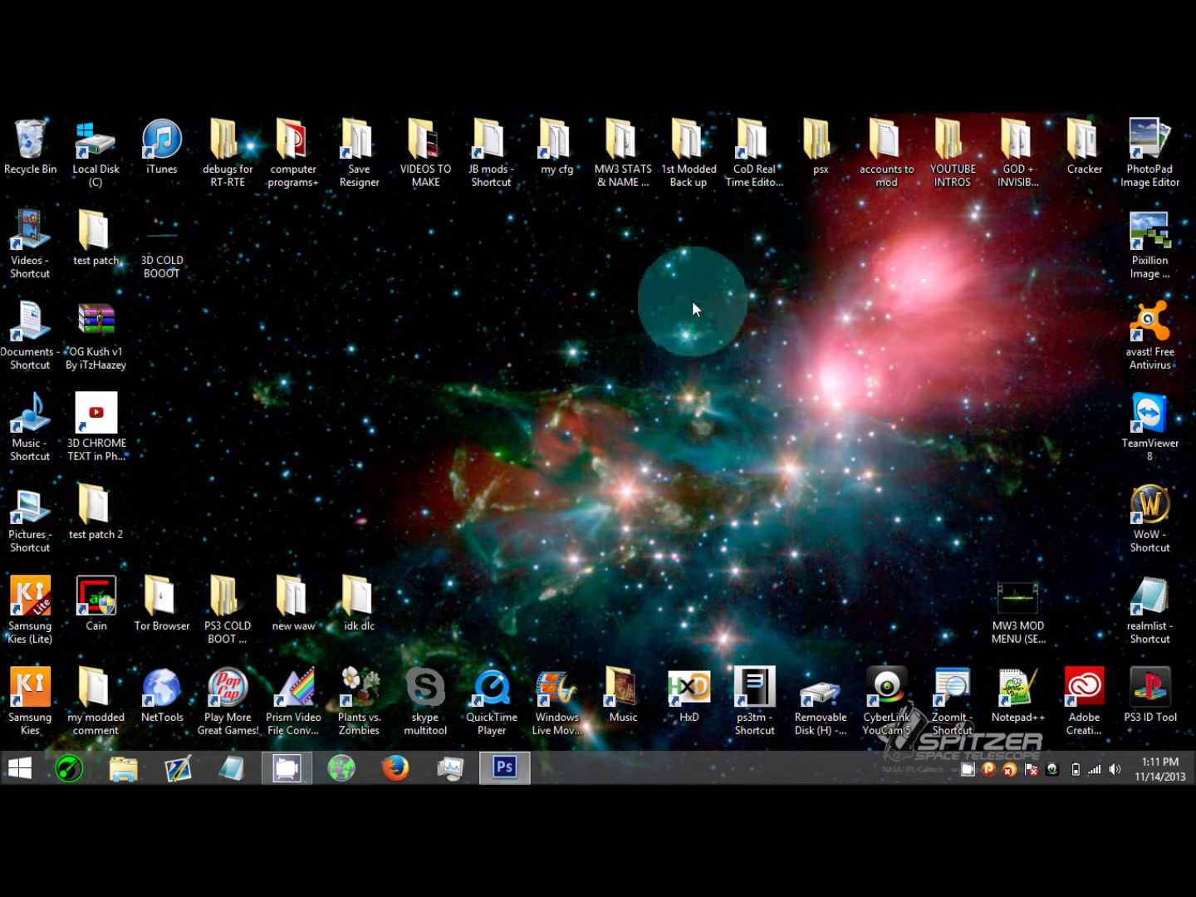
left_click(179, 252)
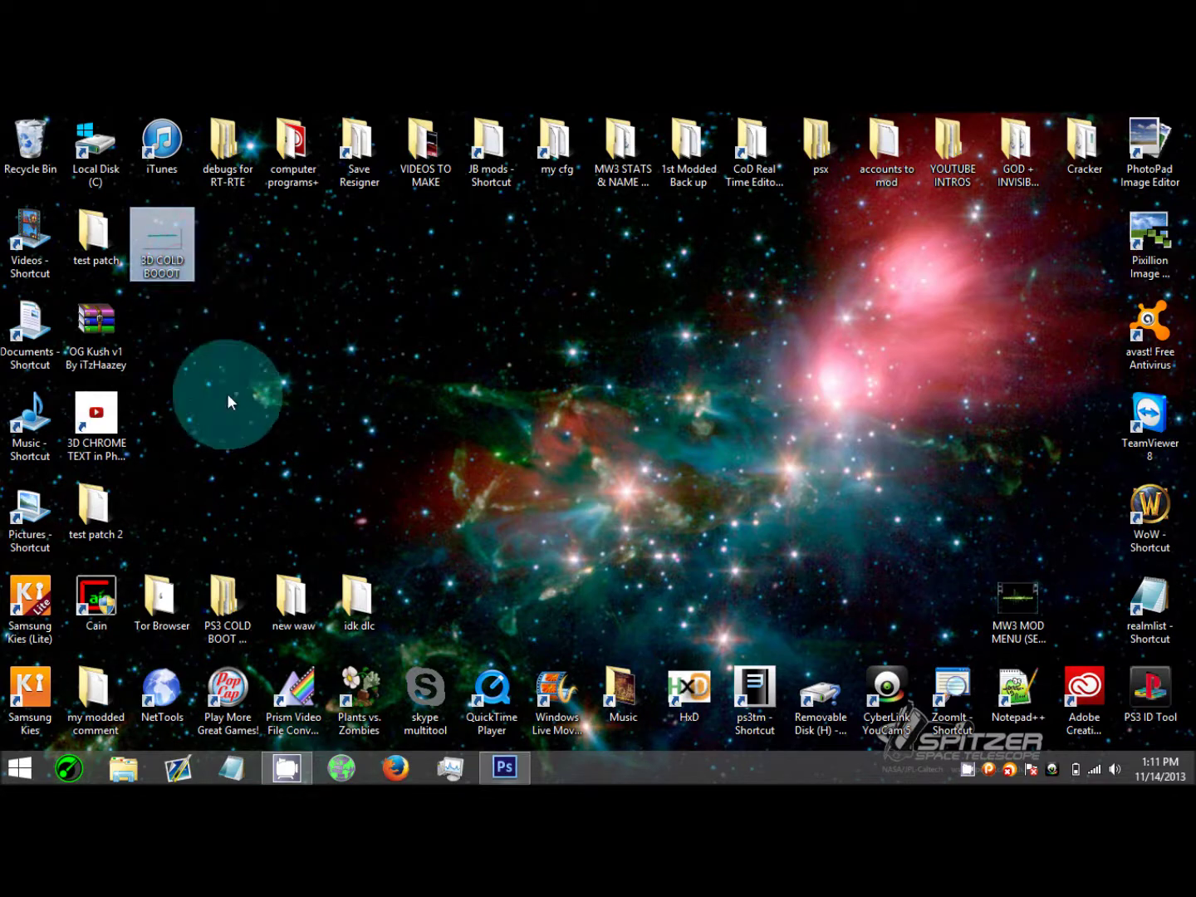
left_click(515, 766)
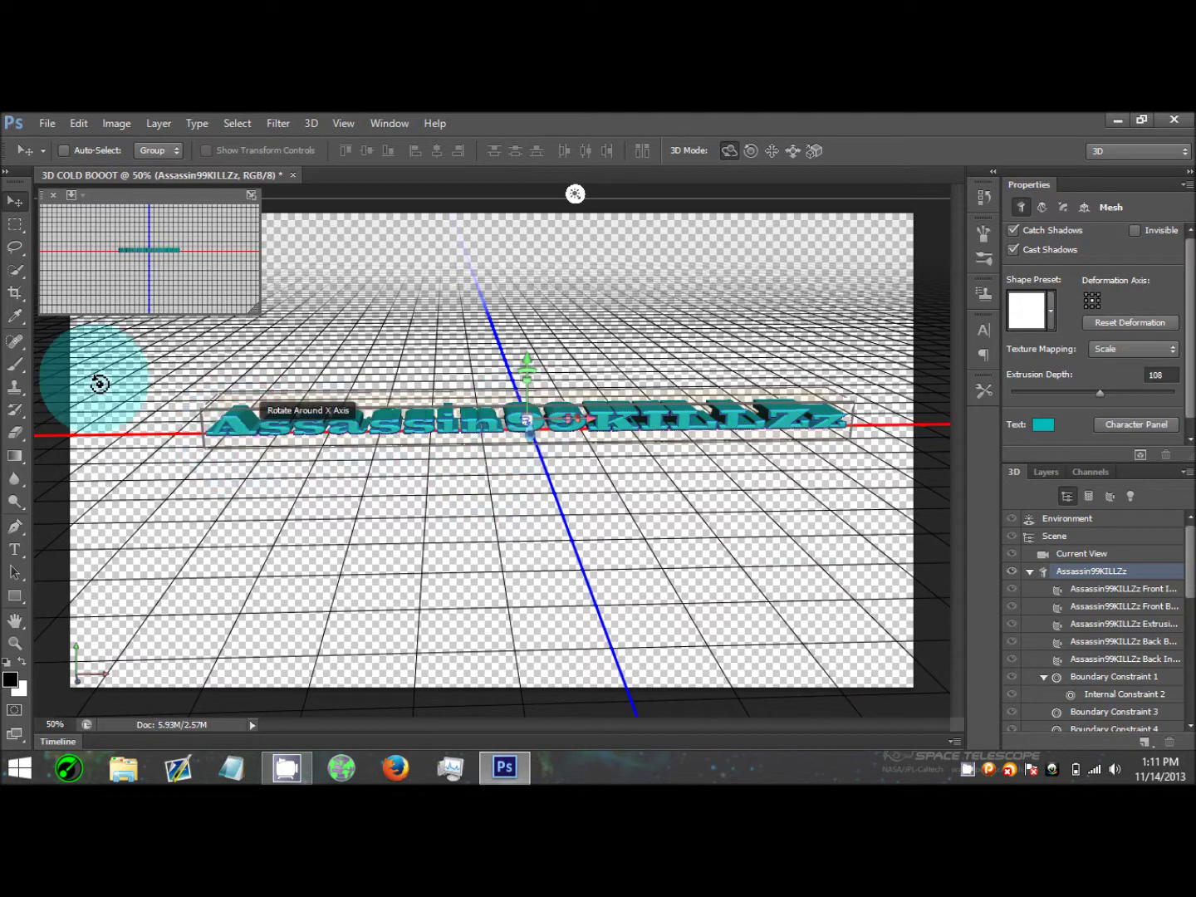
left_click(50, 125)
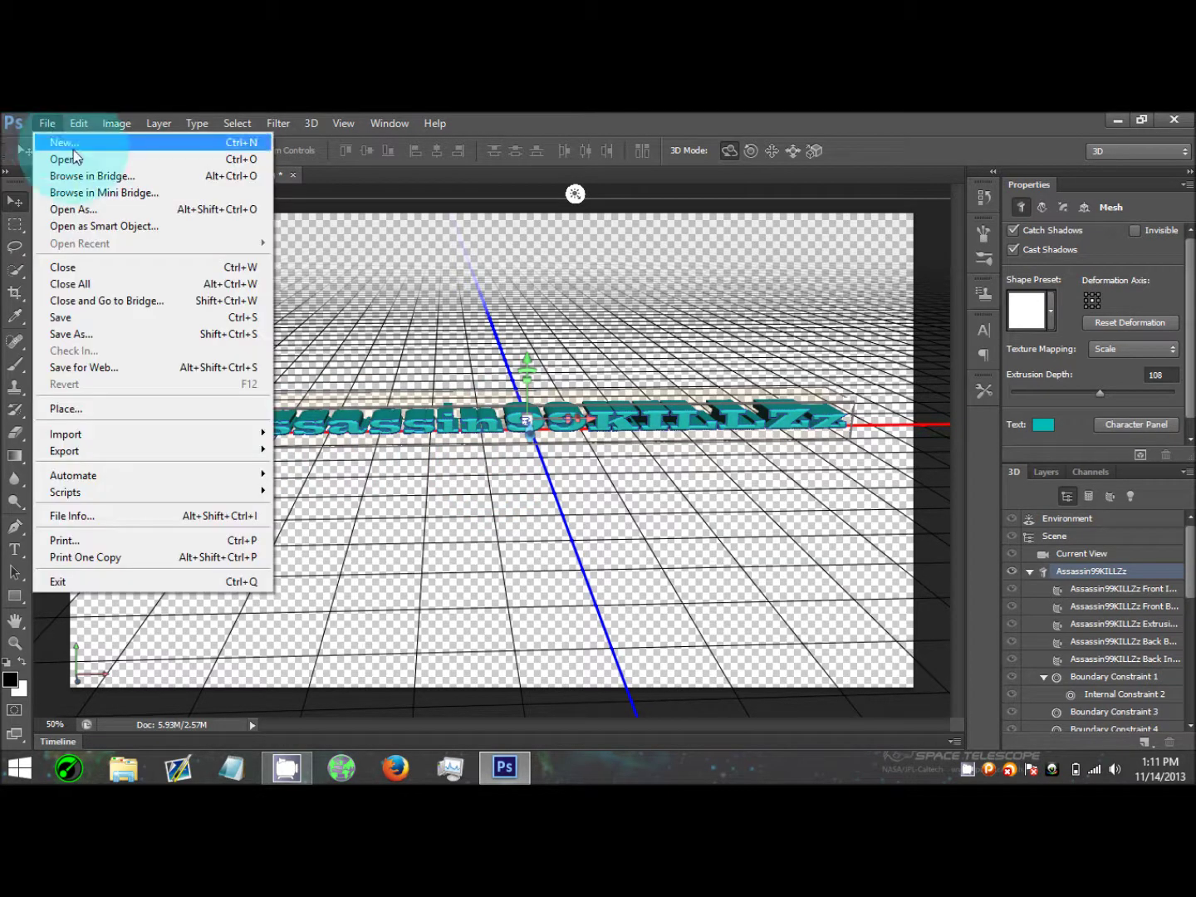
key("Escape")
left_click(392, 122)
left_click(530, 123)
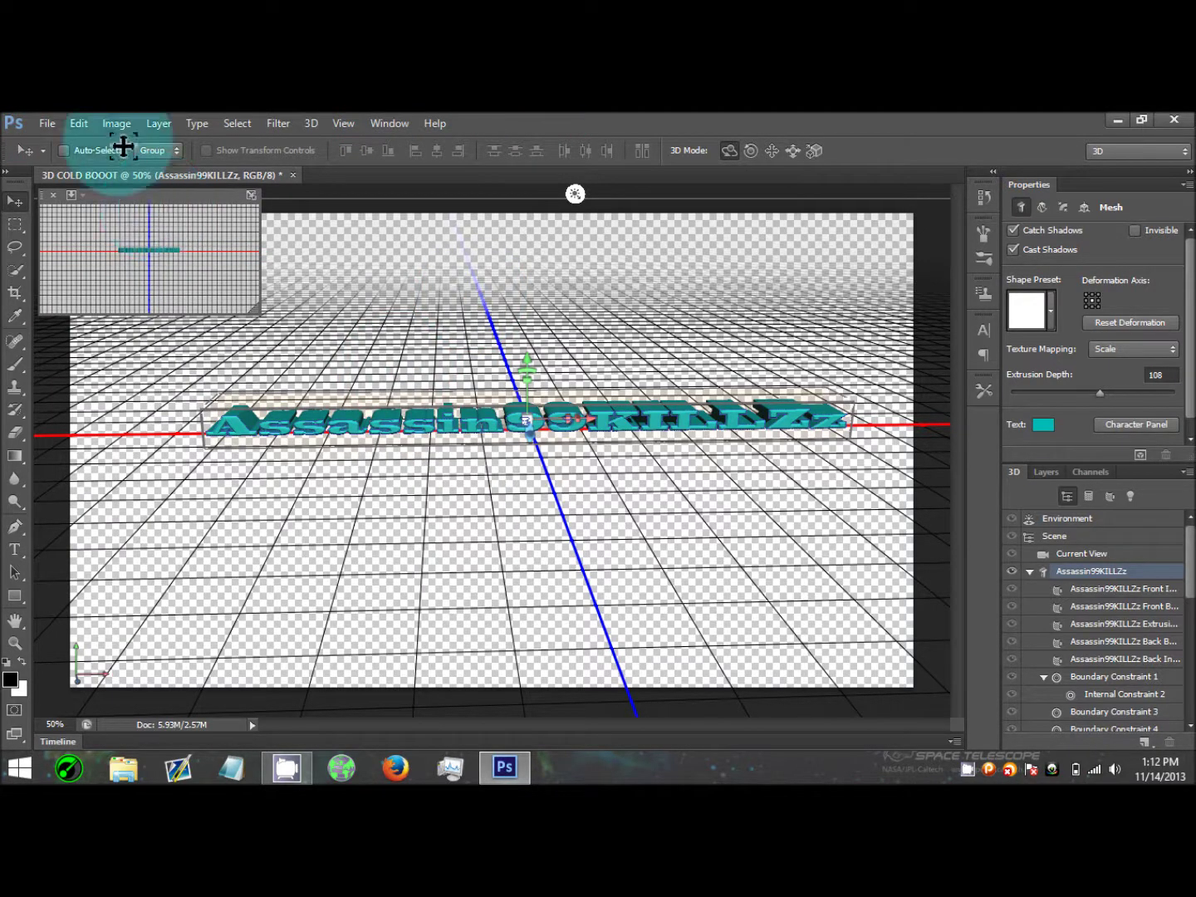
left_click(47, 125)
key("Escape")
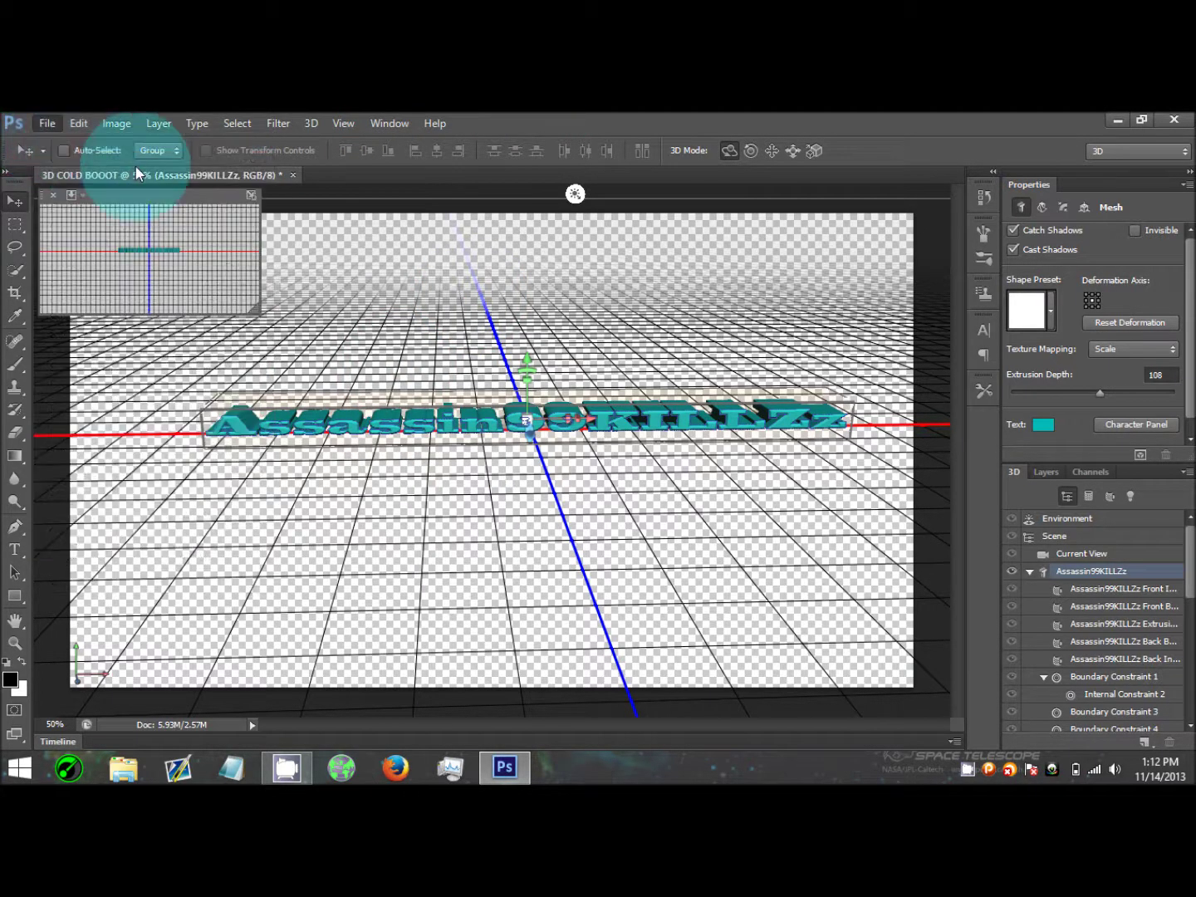
left_click(273, 213)
key("ctrl+n")
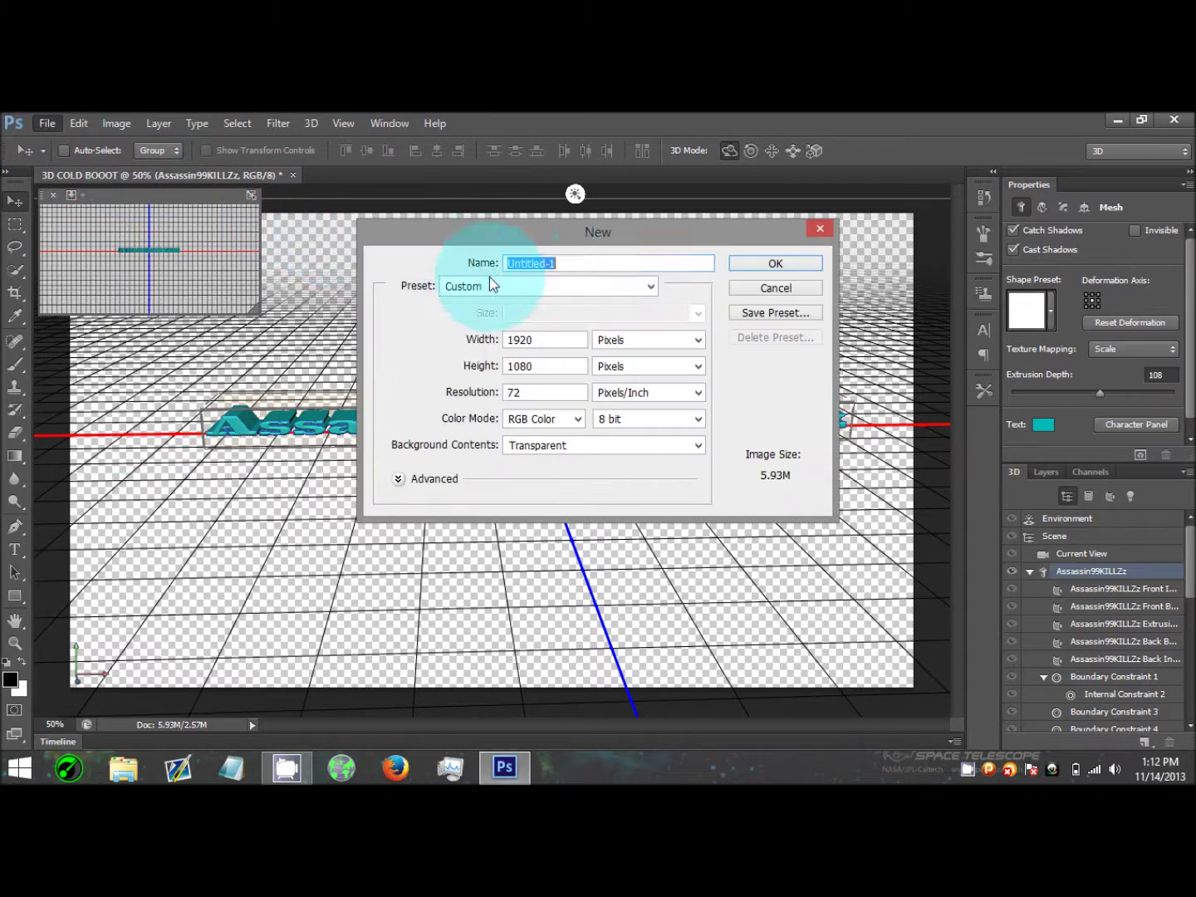
left_click_drag(532, 241, 497, 238)
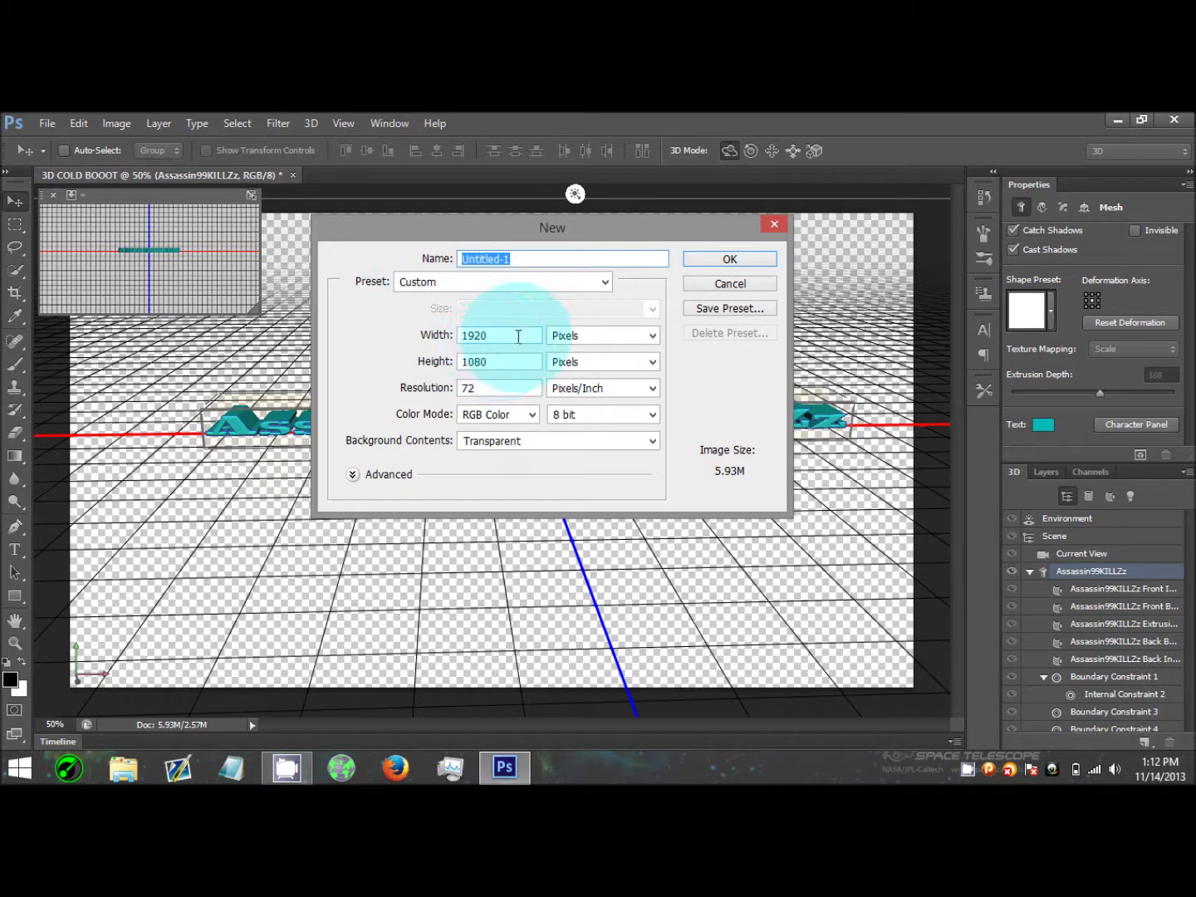
left_click(656, 337)
left_click(654, 361)
left_click(655, 362)
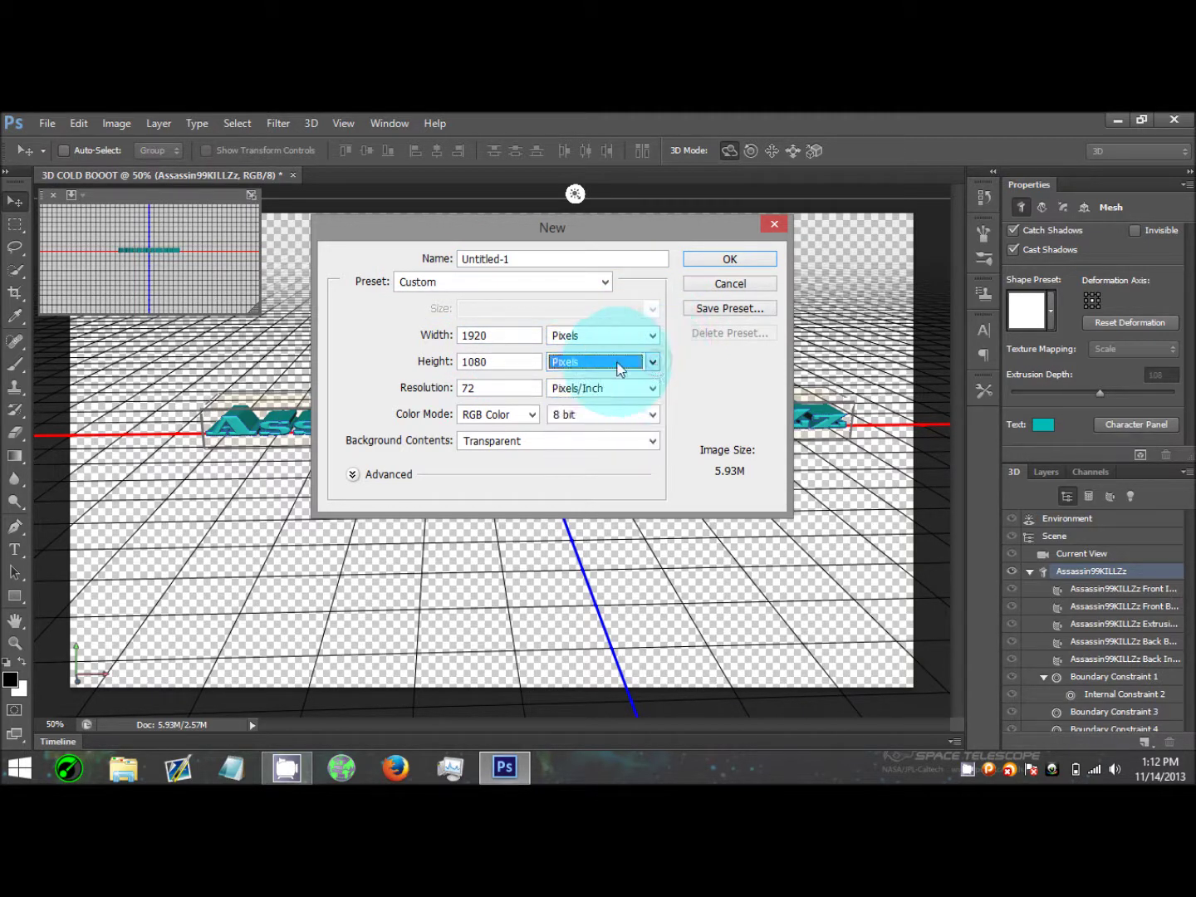
double_click(505, 365)
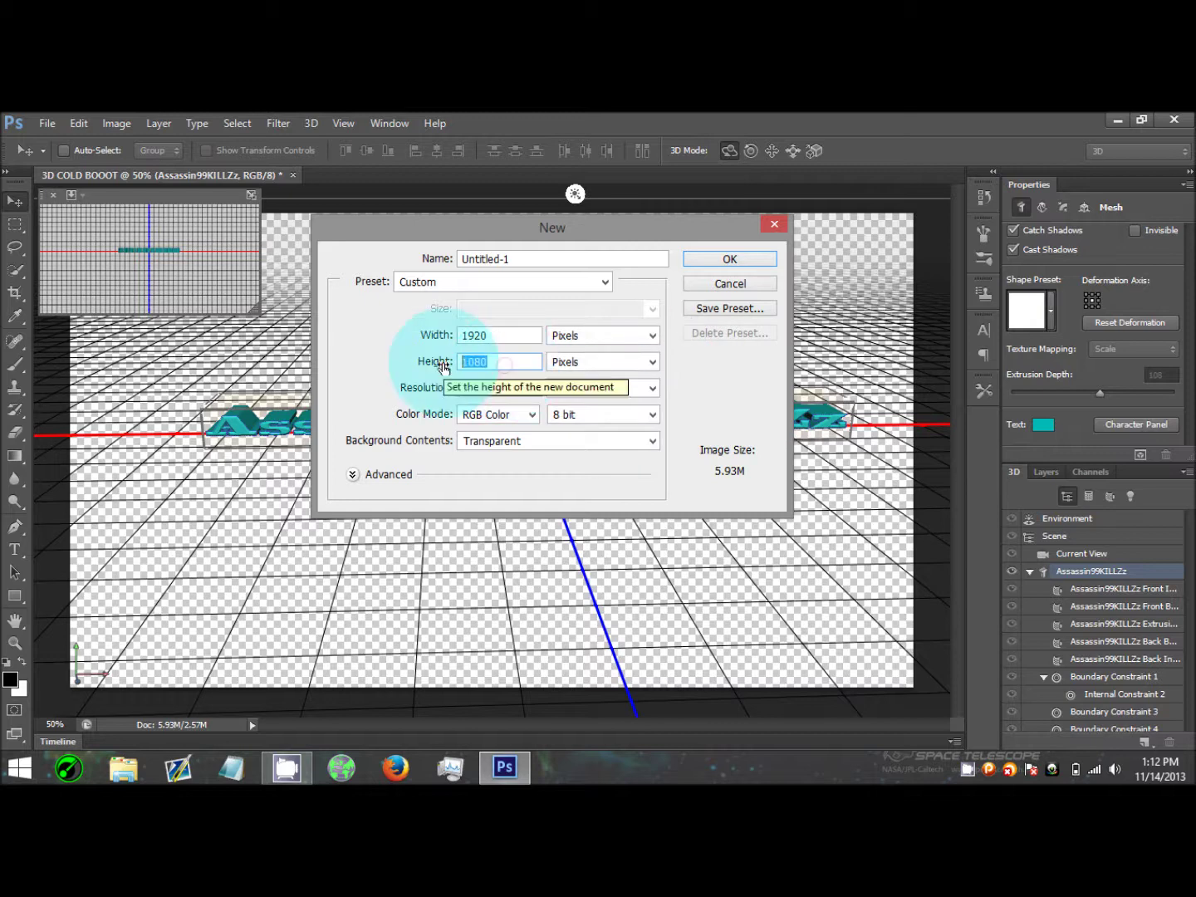
double_click(492, 334)
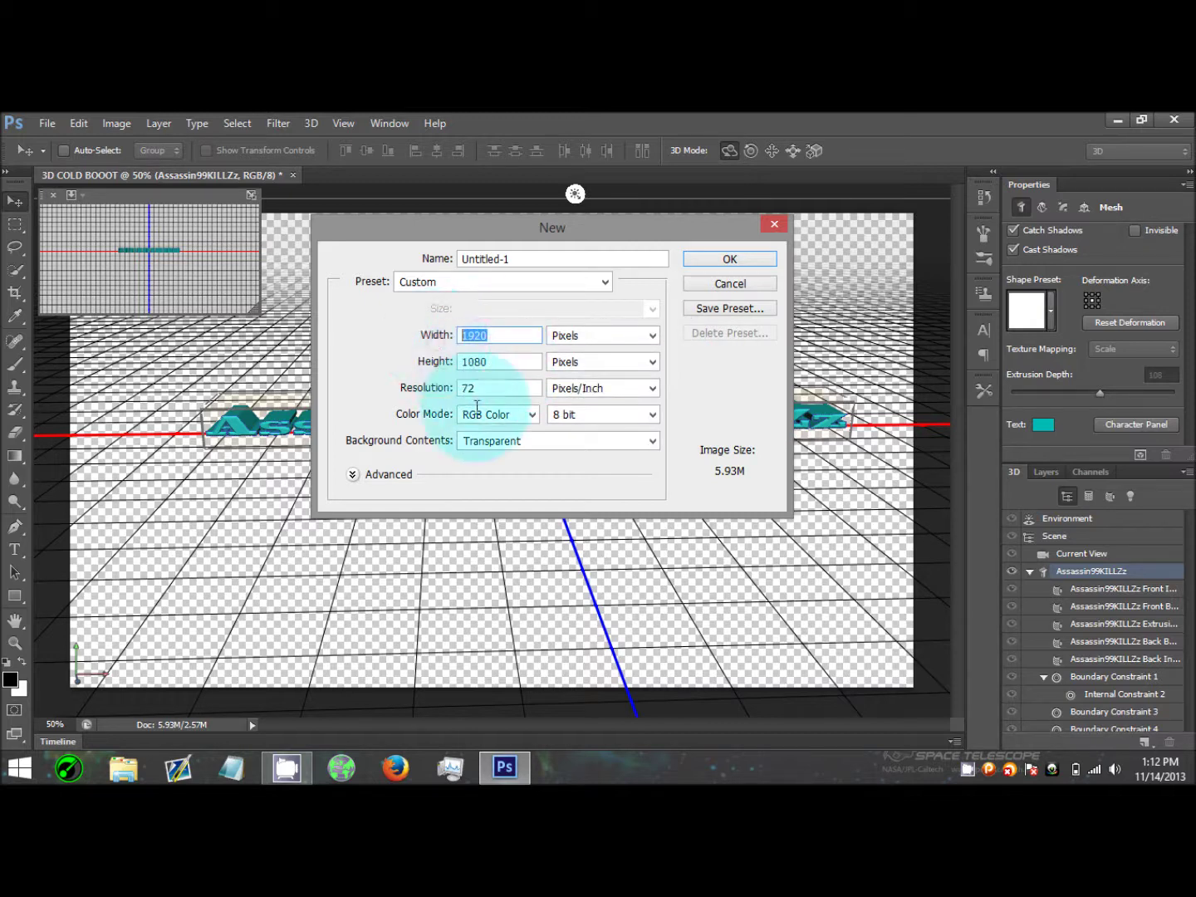
left_click(532, 421)
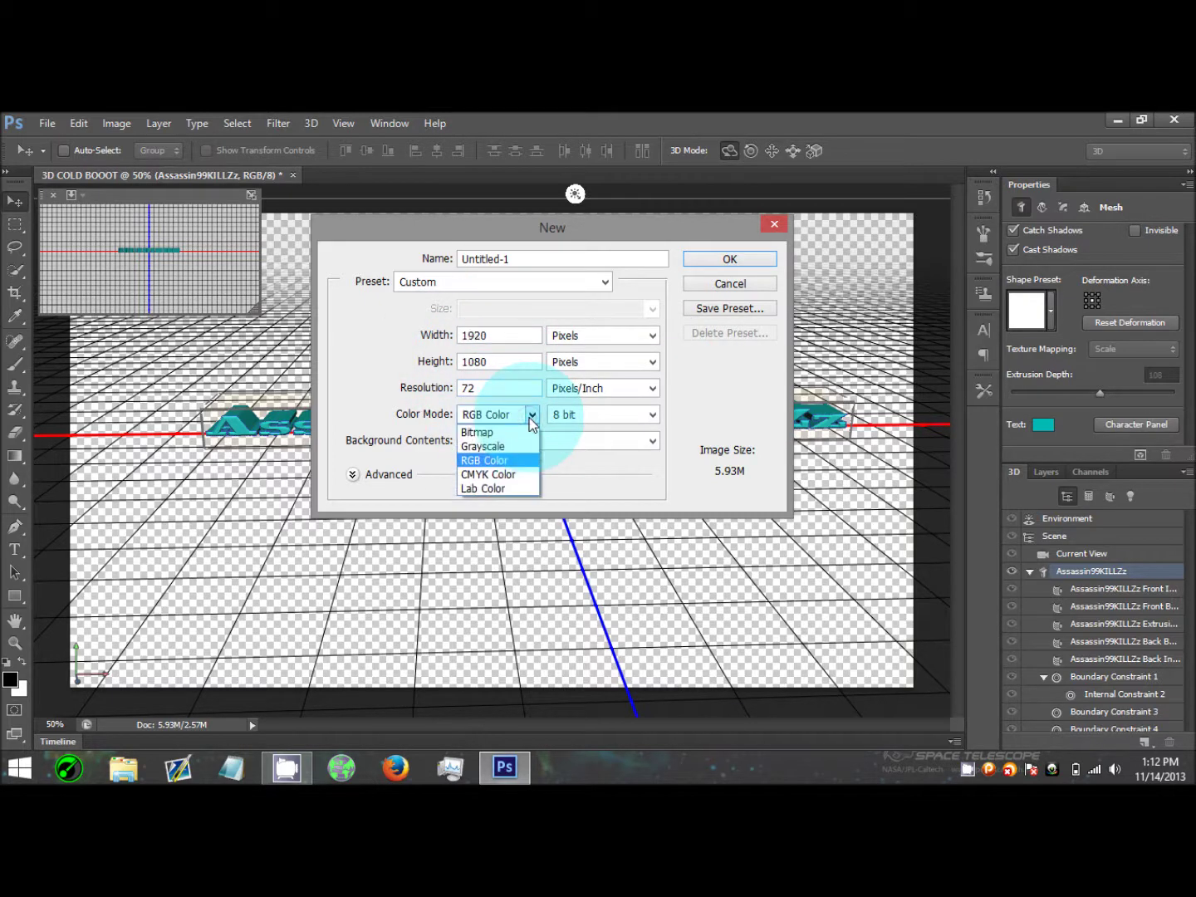
left_click(526, 414)
left_click(653, 416)
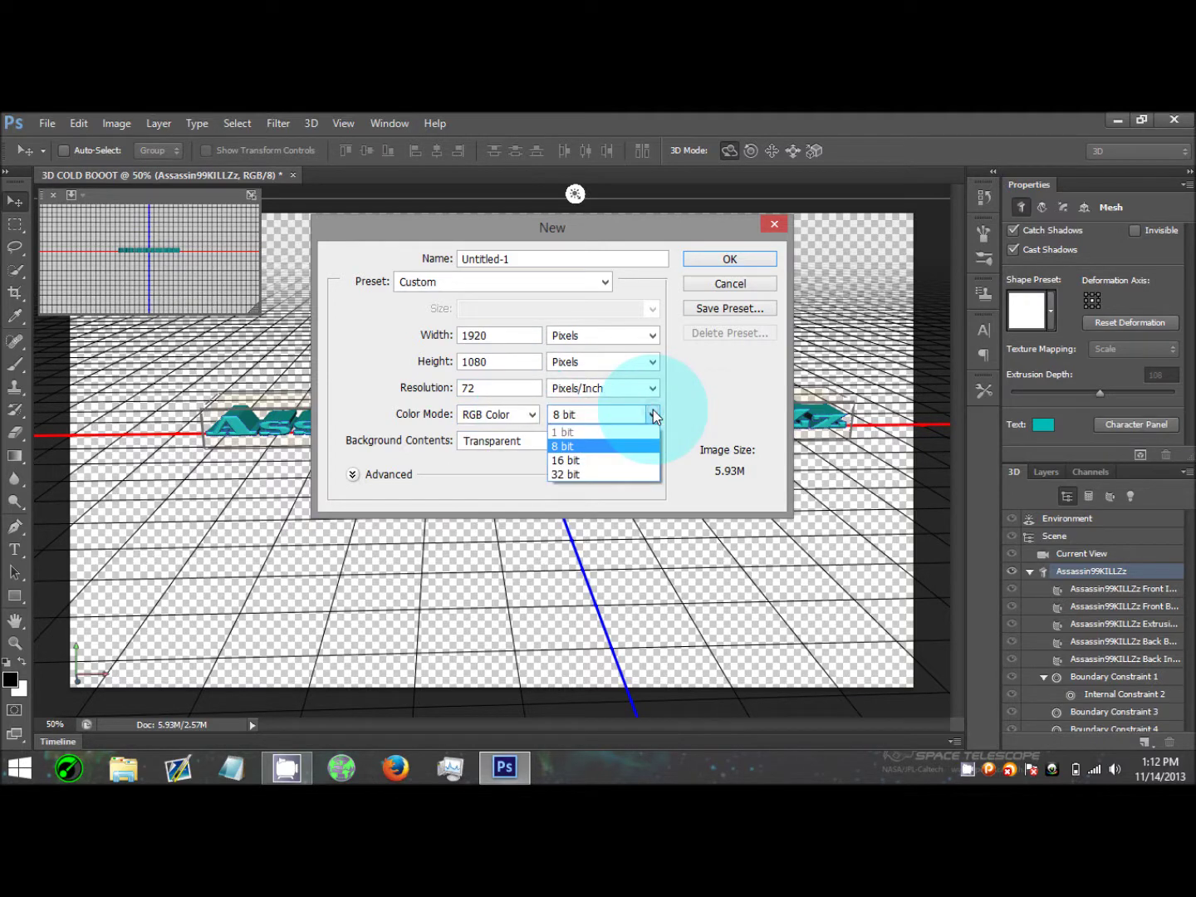
left_click(652, 414)
left_click(602, 448)
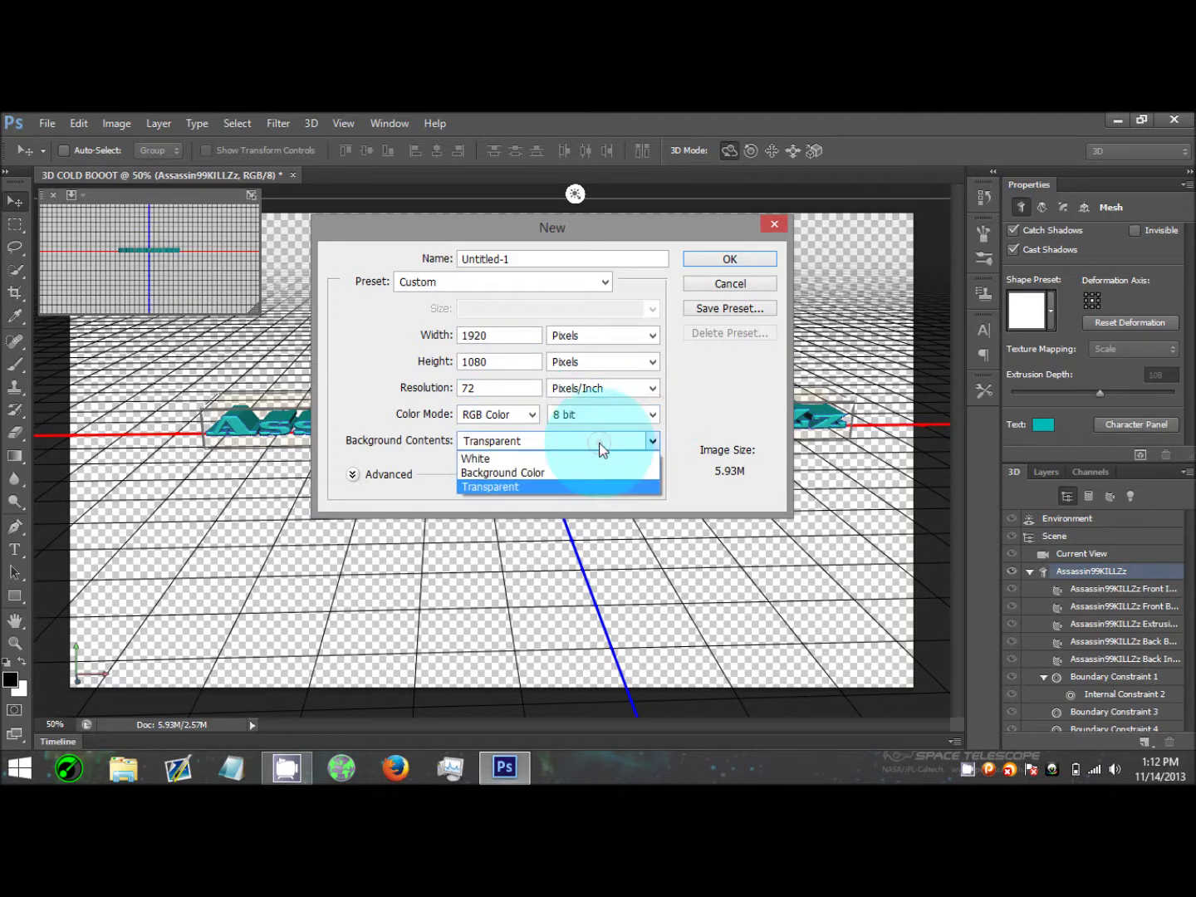
left_click(604, 452)
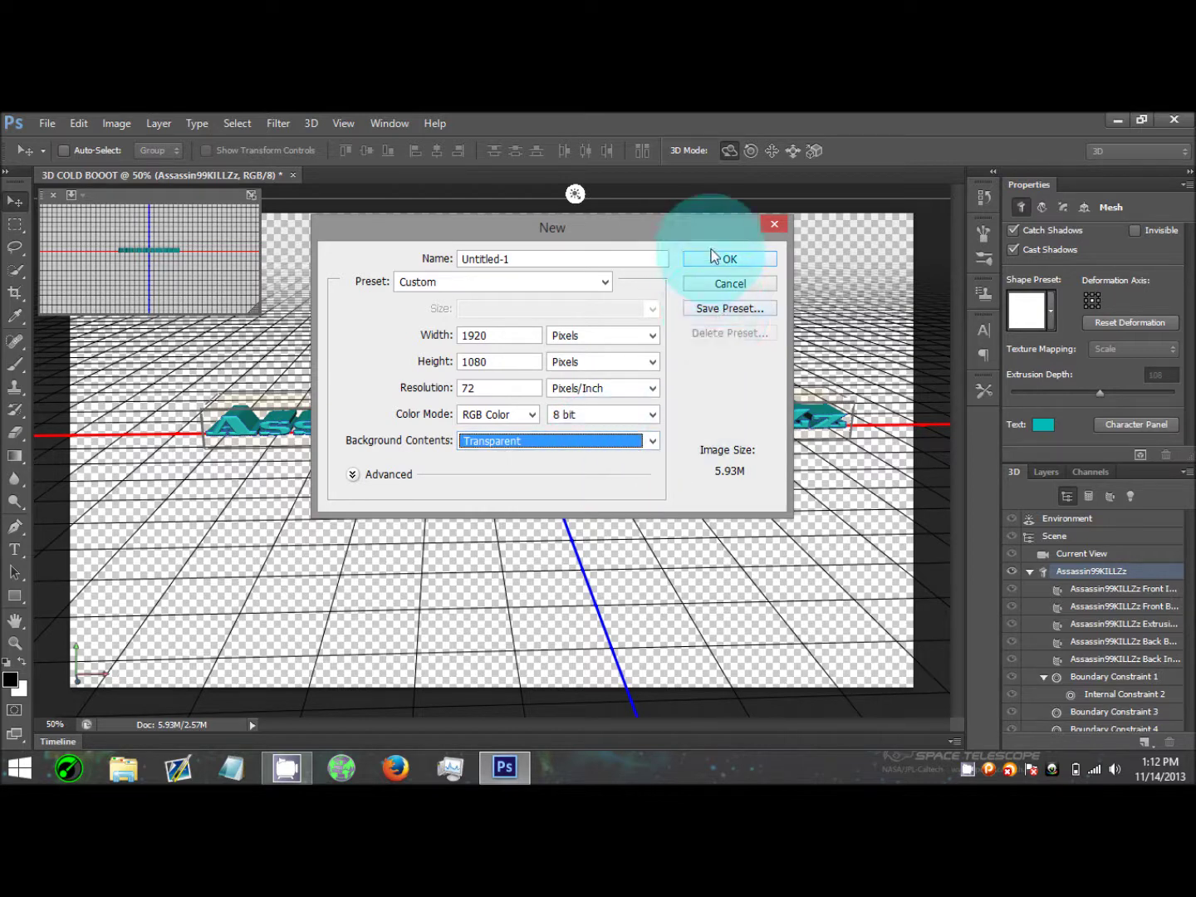
left_click(765, 229)
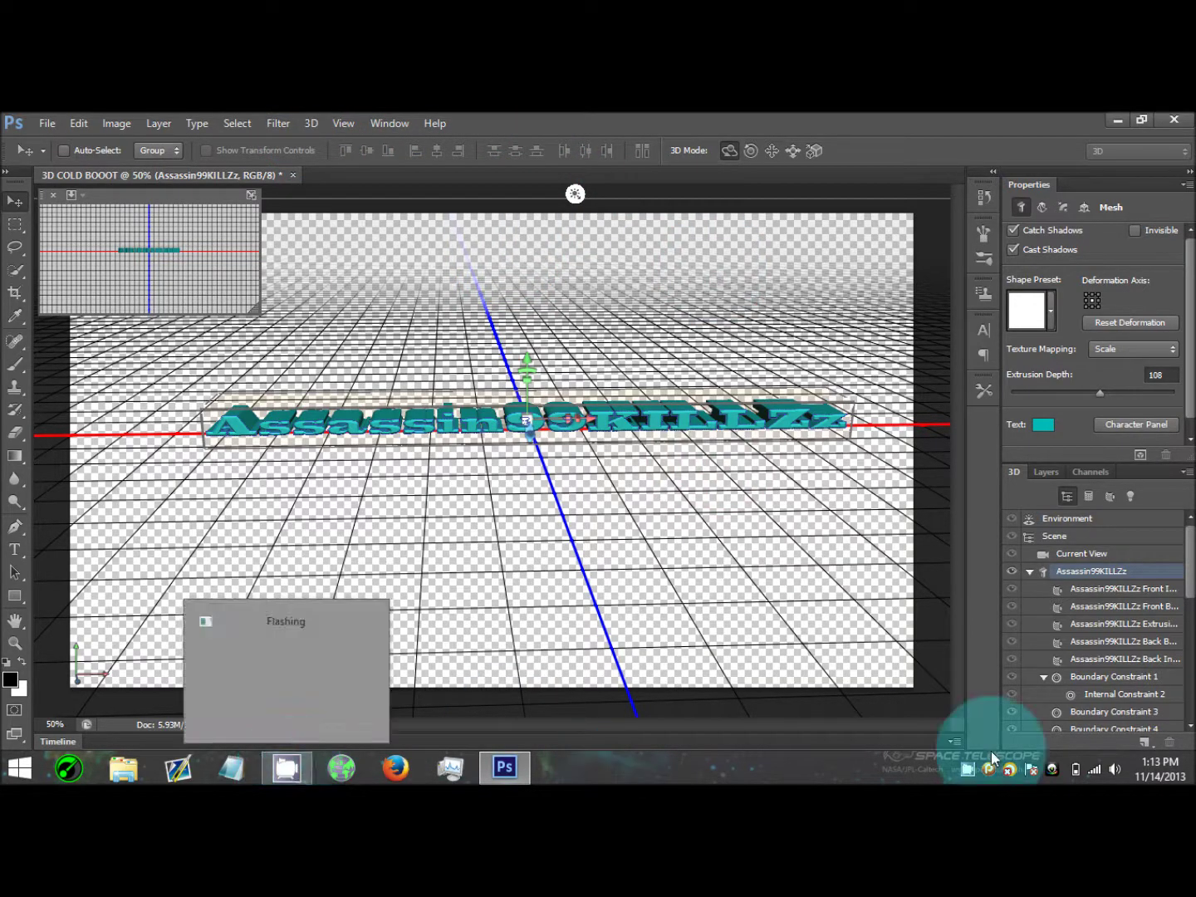
Pause the CamStudio screen recording from its tray window.
left_click(967, 762)
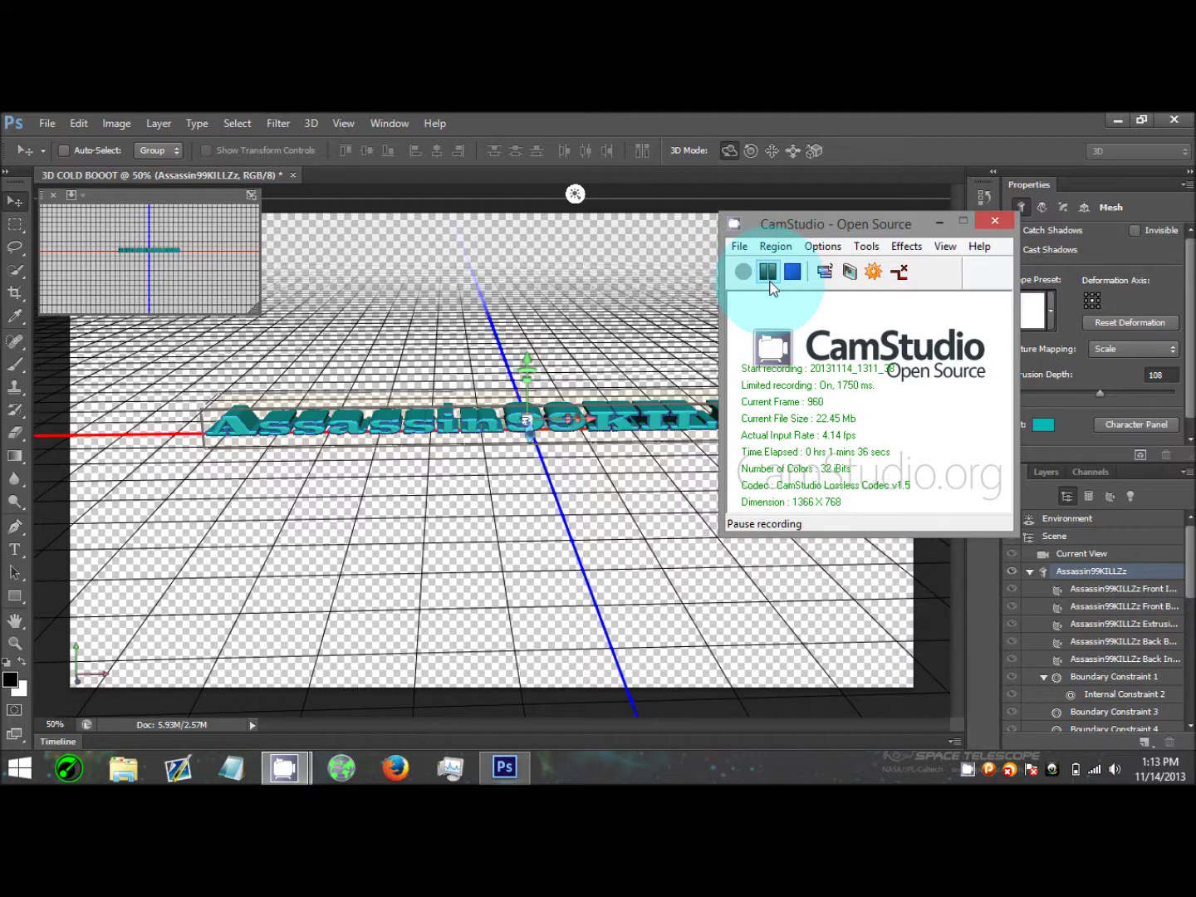
left_click(768, 274)
left_click(743, 273)
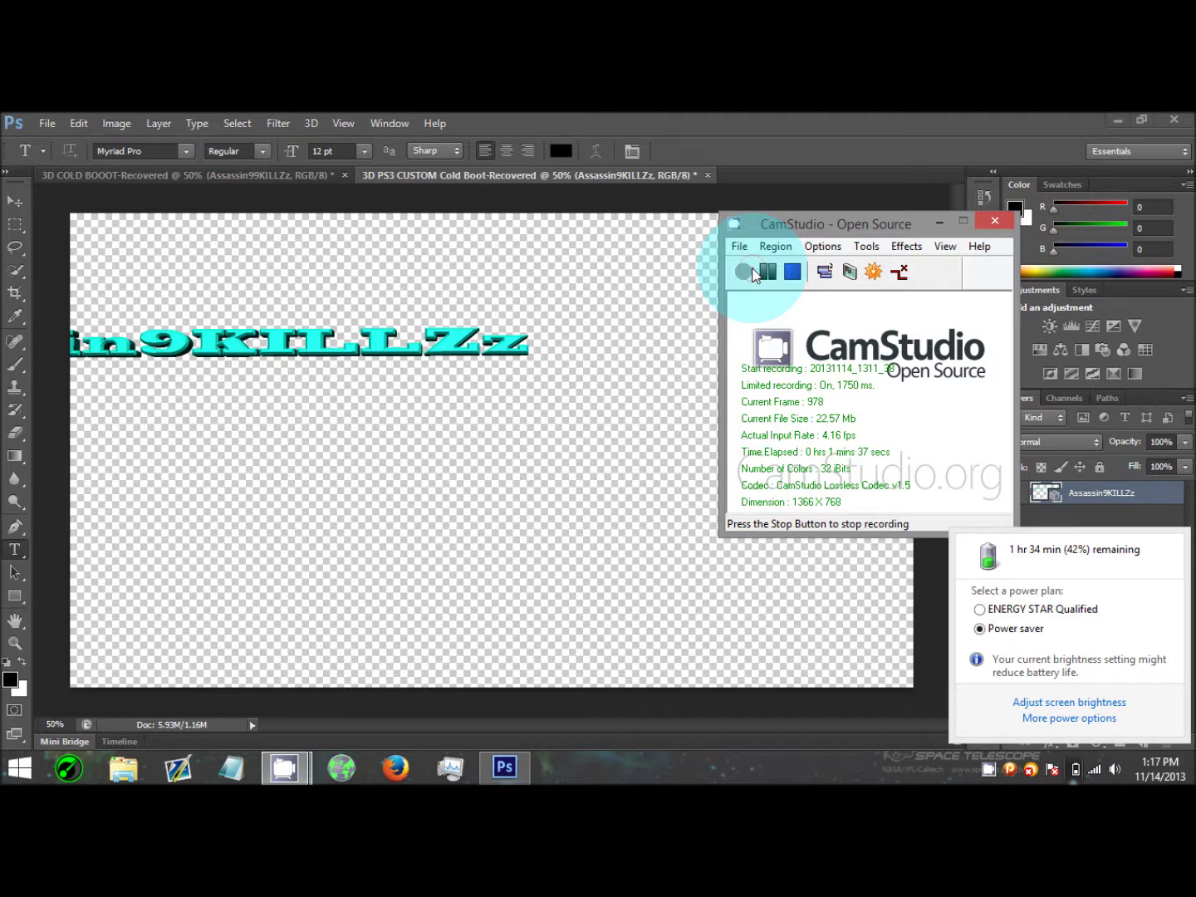
Minimize CamStudio and start a new text layer on the canvas.
left_click(942, 220)
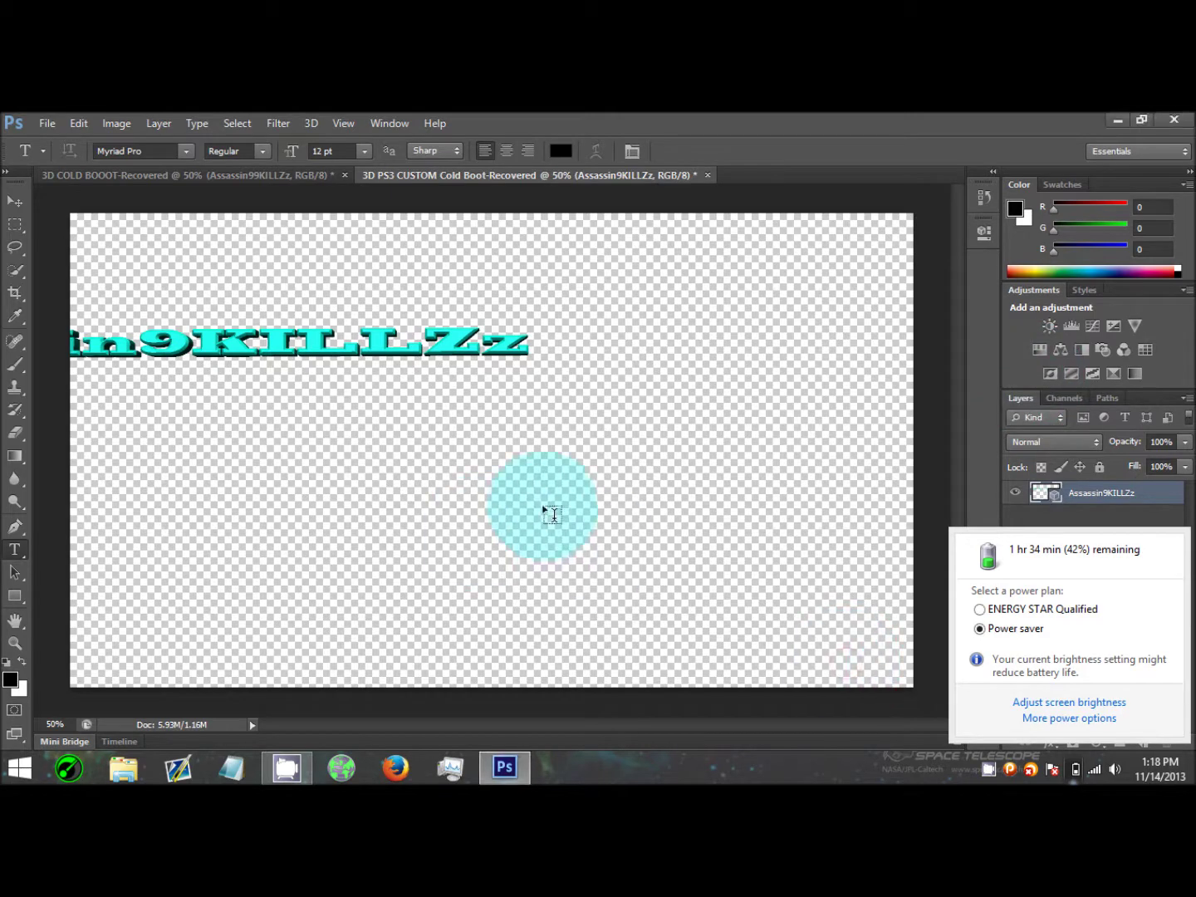
left_click(913, 473)
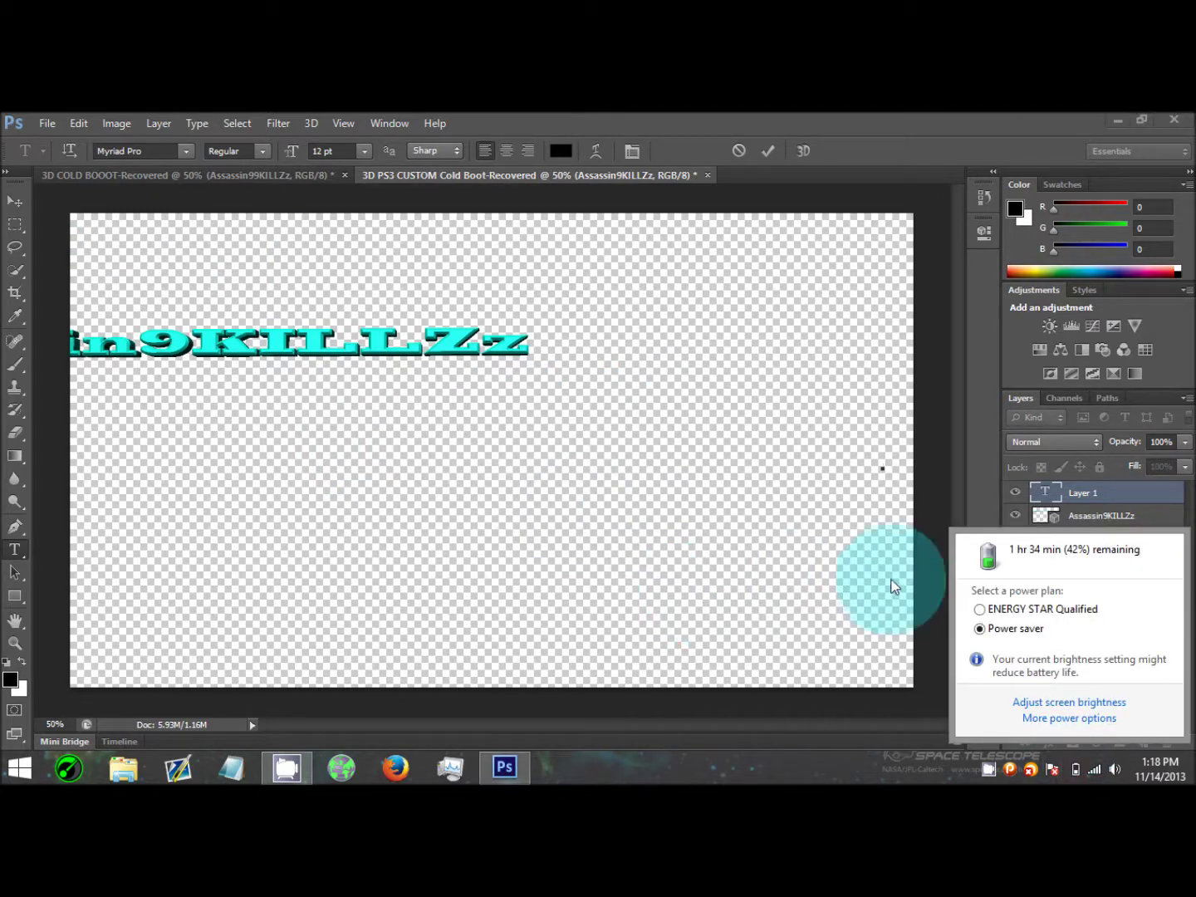
Dismiss the battery popup and drag the new Layer 1 rightward with the Move tool.
left_click(966, 409)
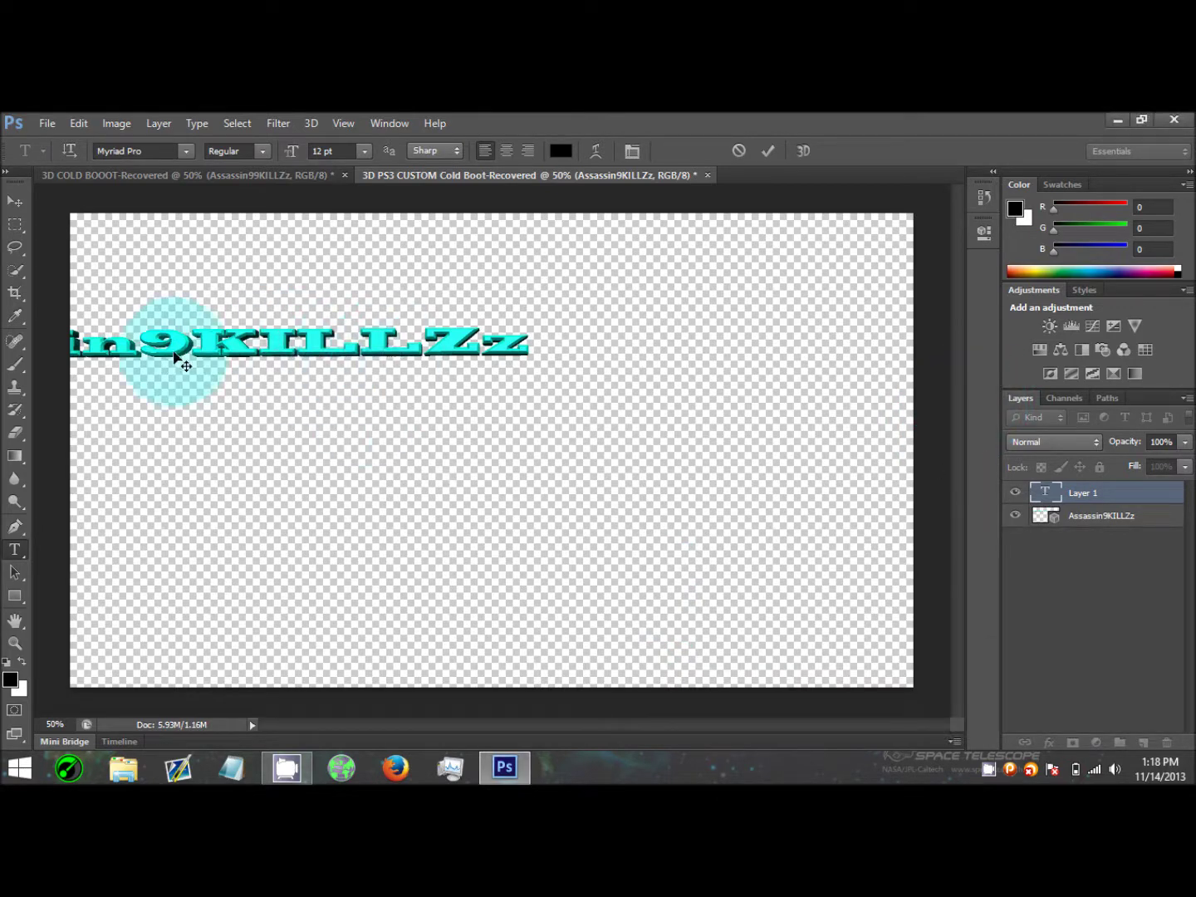
left_click(17, 202)
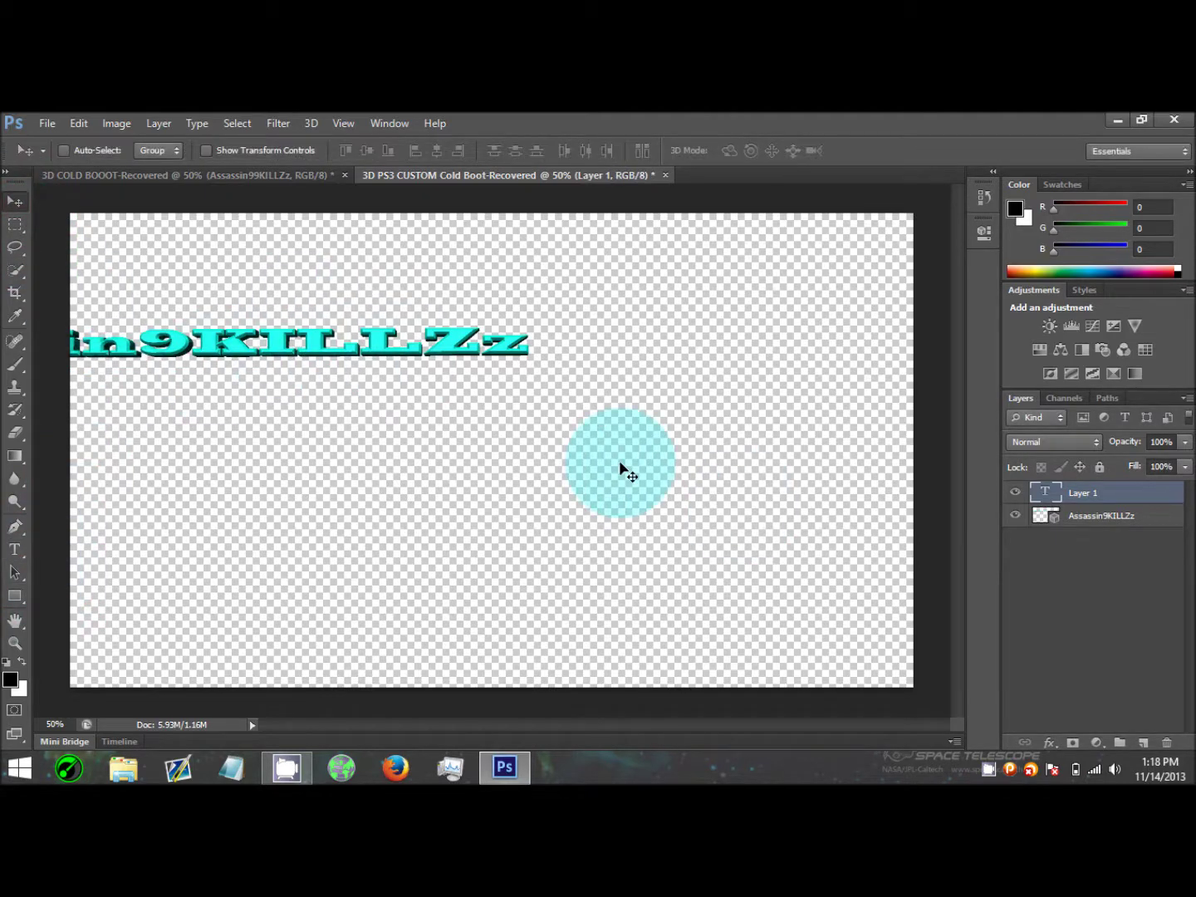
left_click_drag(224, 342, 448, 401)
left_click_drag(287, 382, 397, 425)
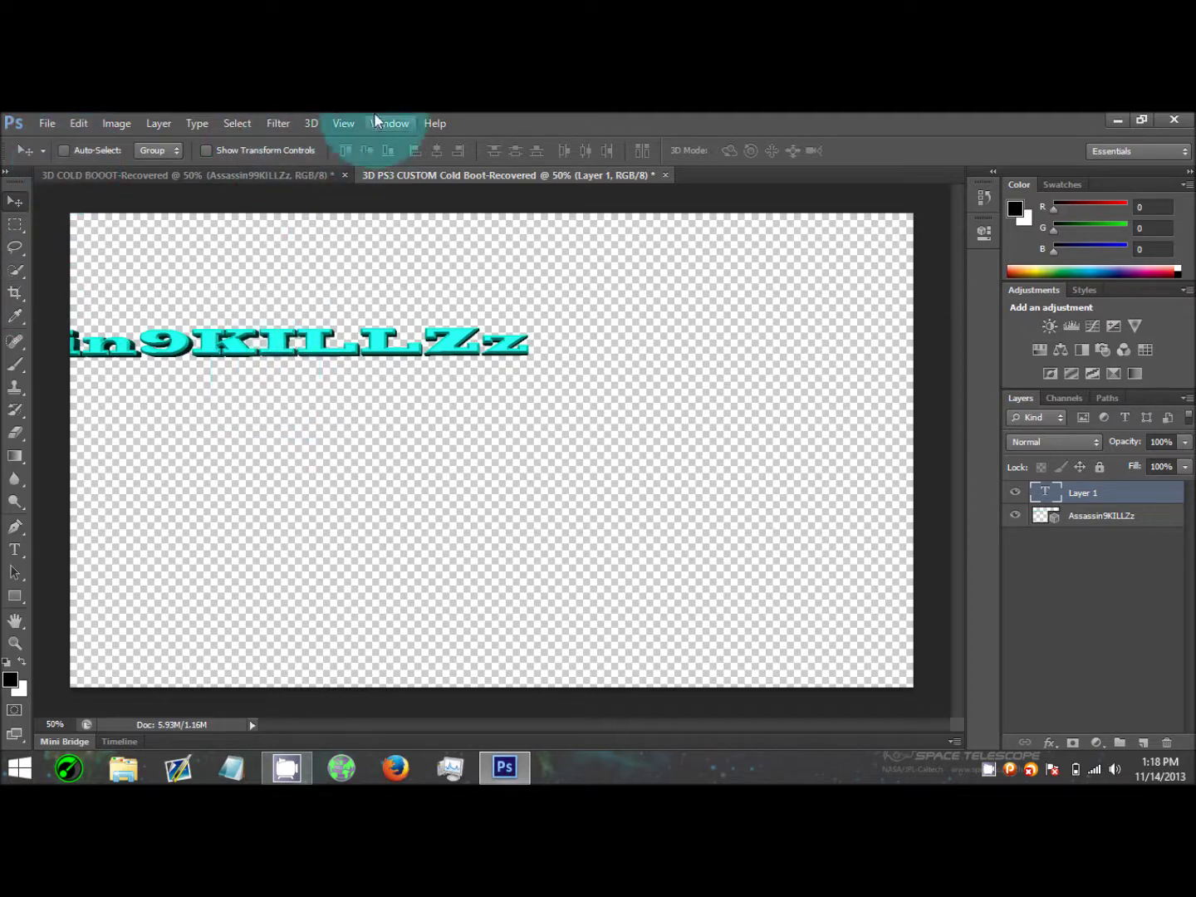
left_click(308, 123)
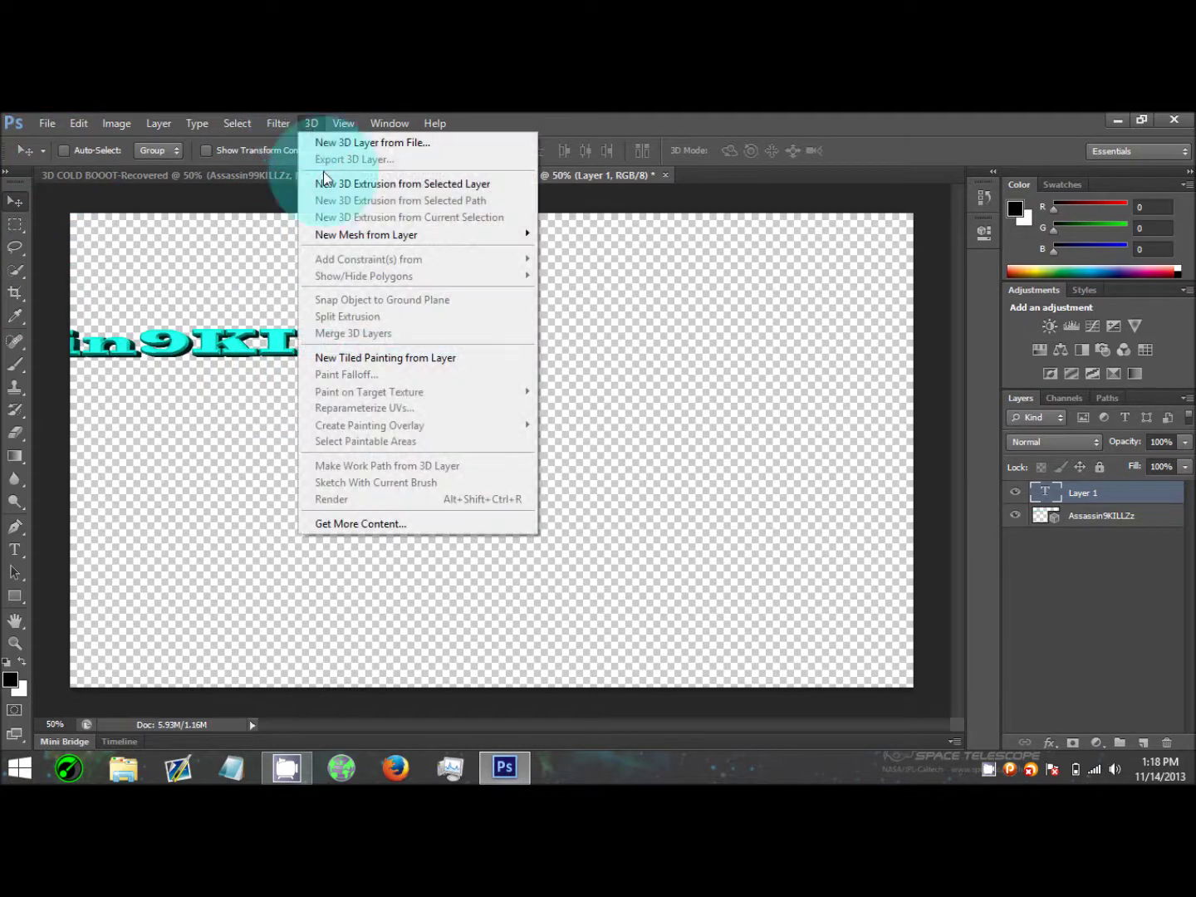
left_click(393, 186)
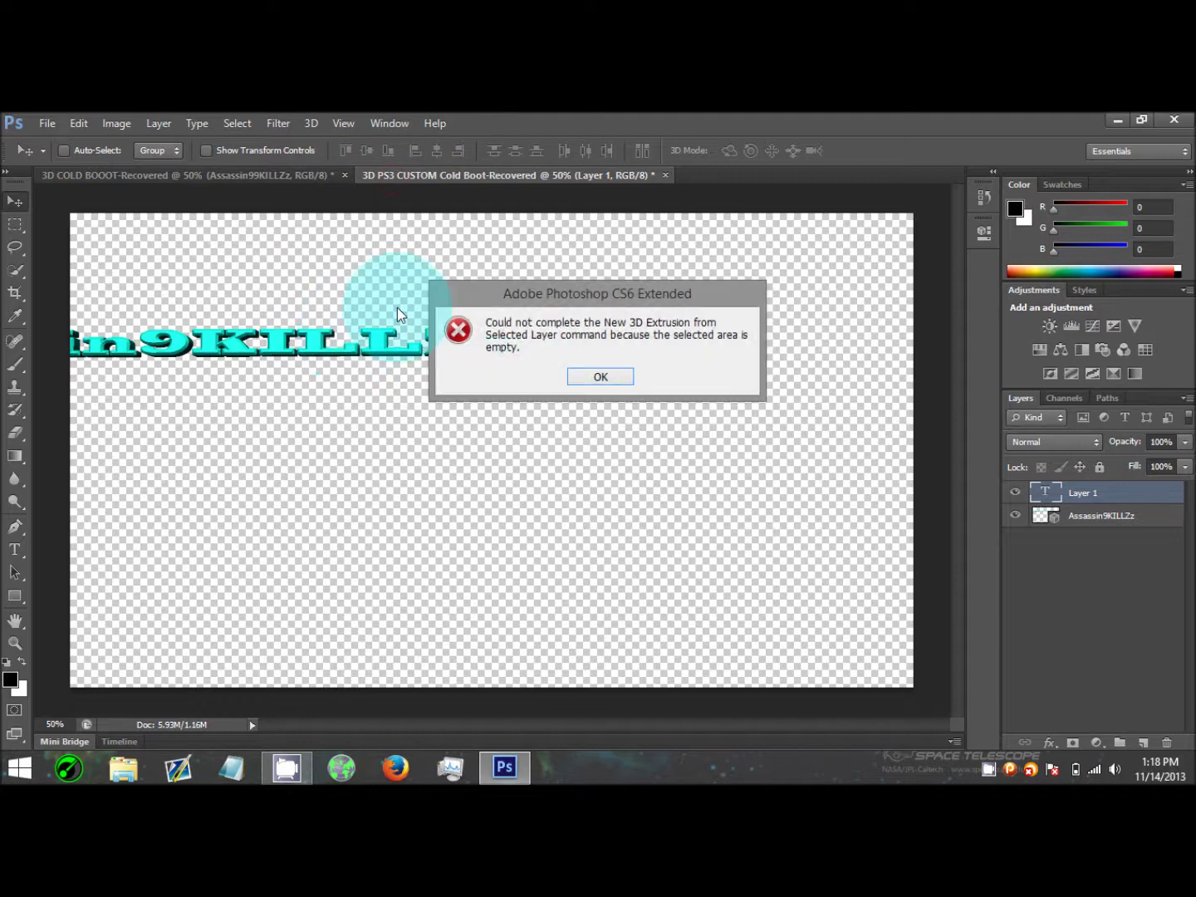
left_click(631, 377)
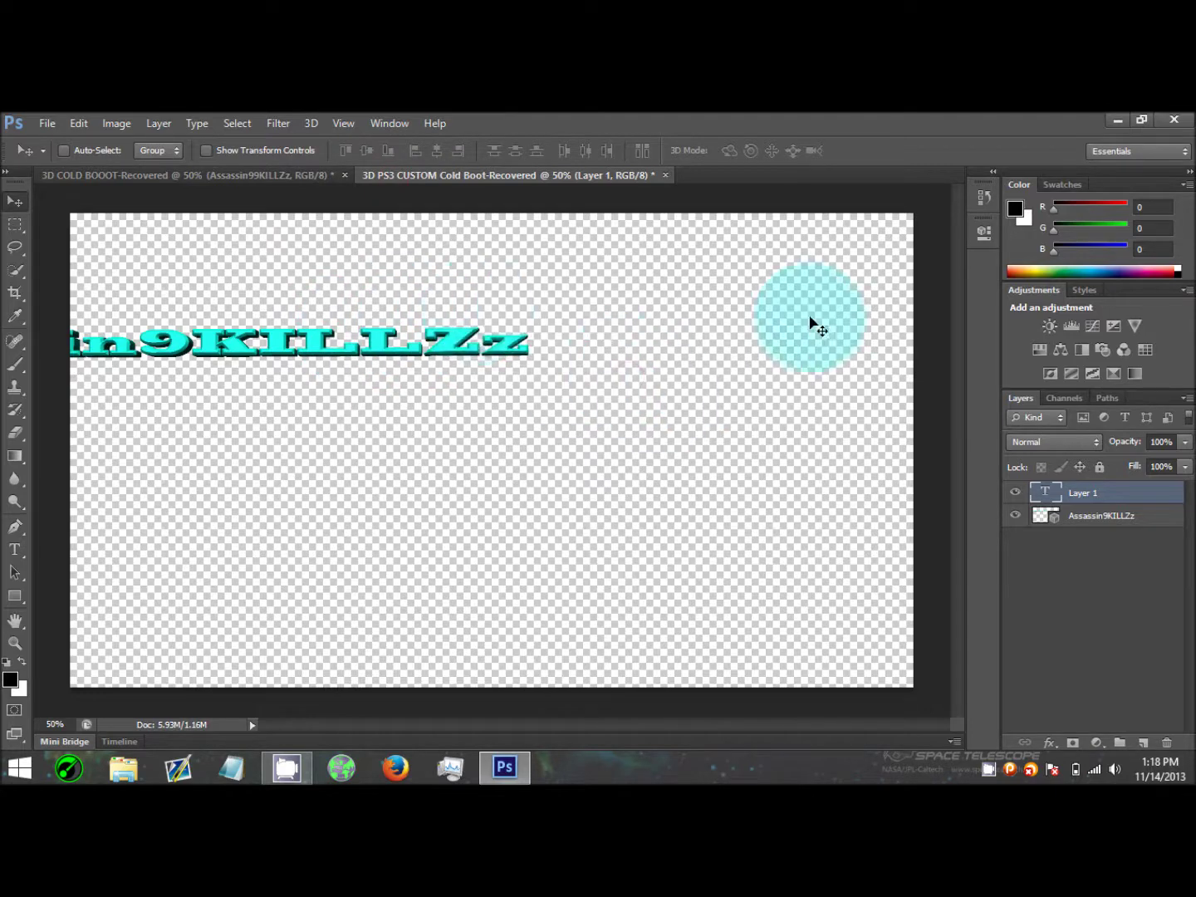
left_click(1174, 119)
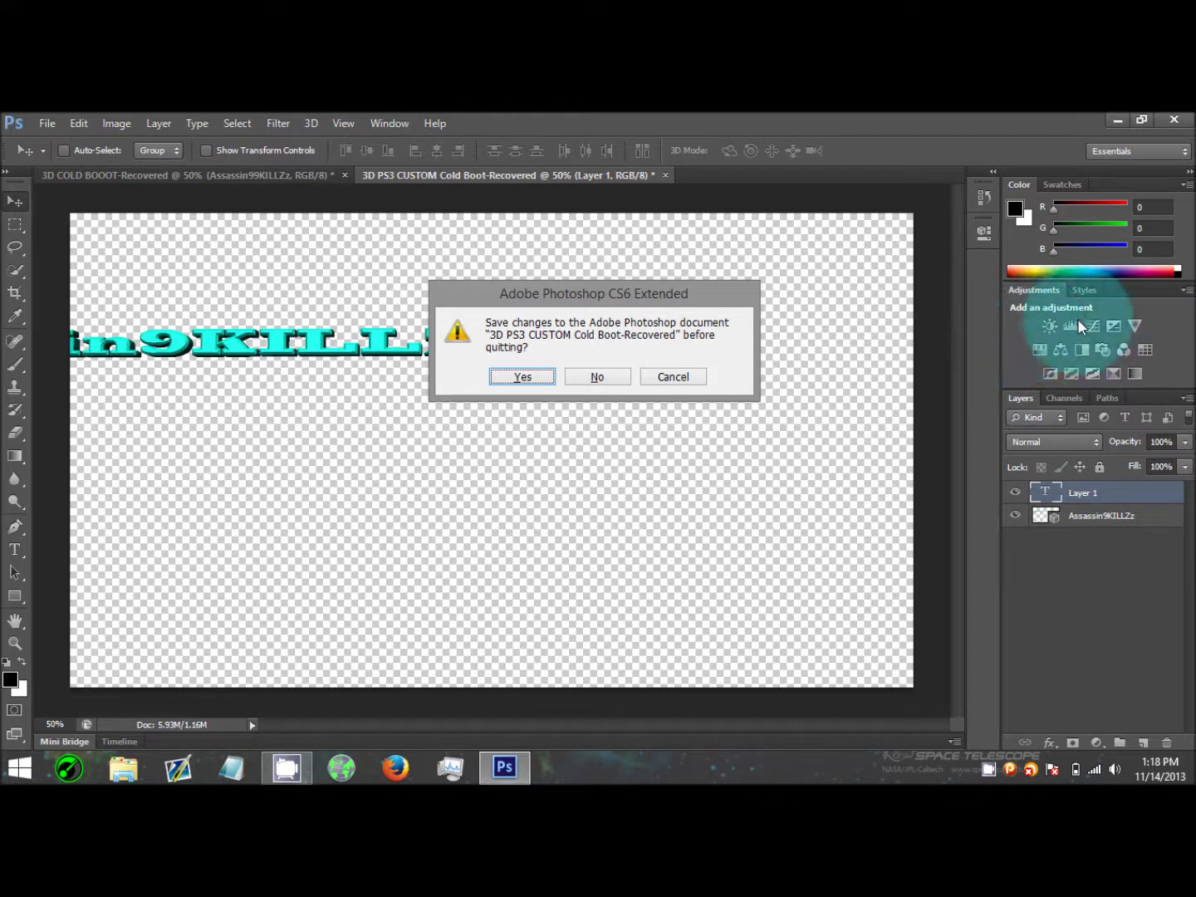
Close the custom cold boot document without saving, keep 3D COLD BOOOT open, and remove Layer 1.
left_click(602, 383)
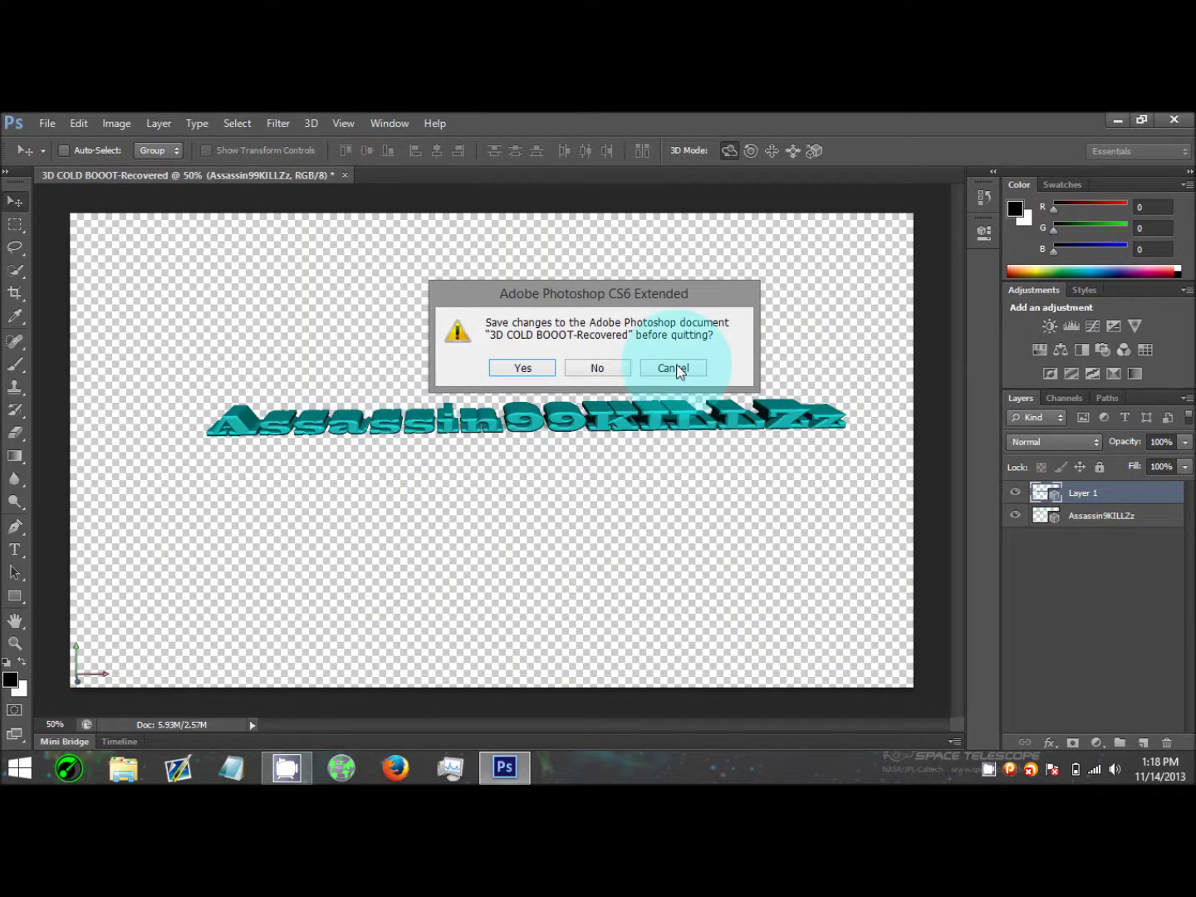
left_click(656, 371)
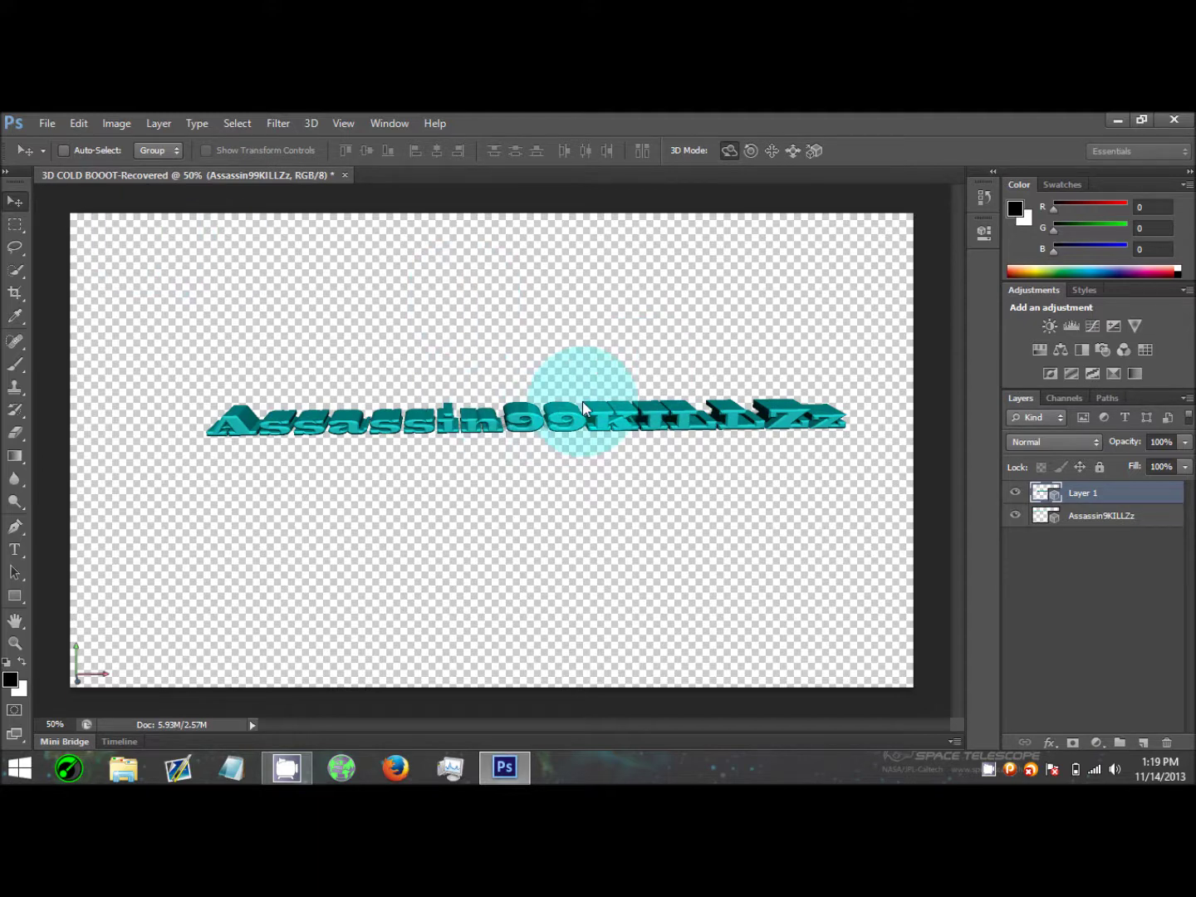
key("ctrl+e")
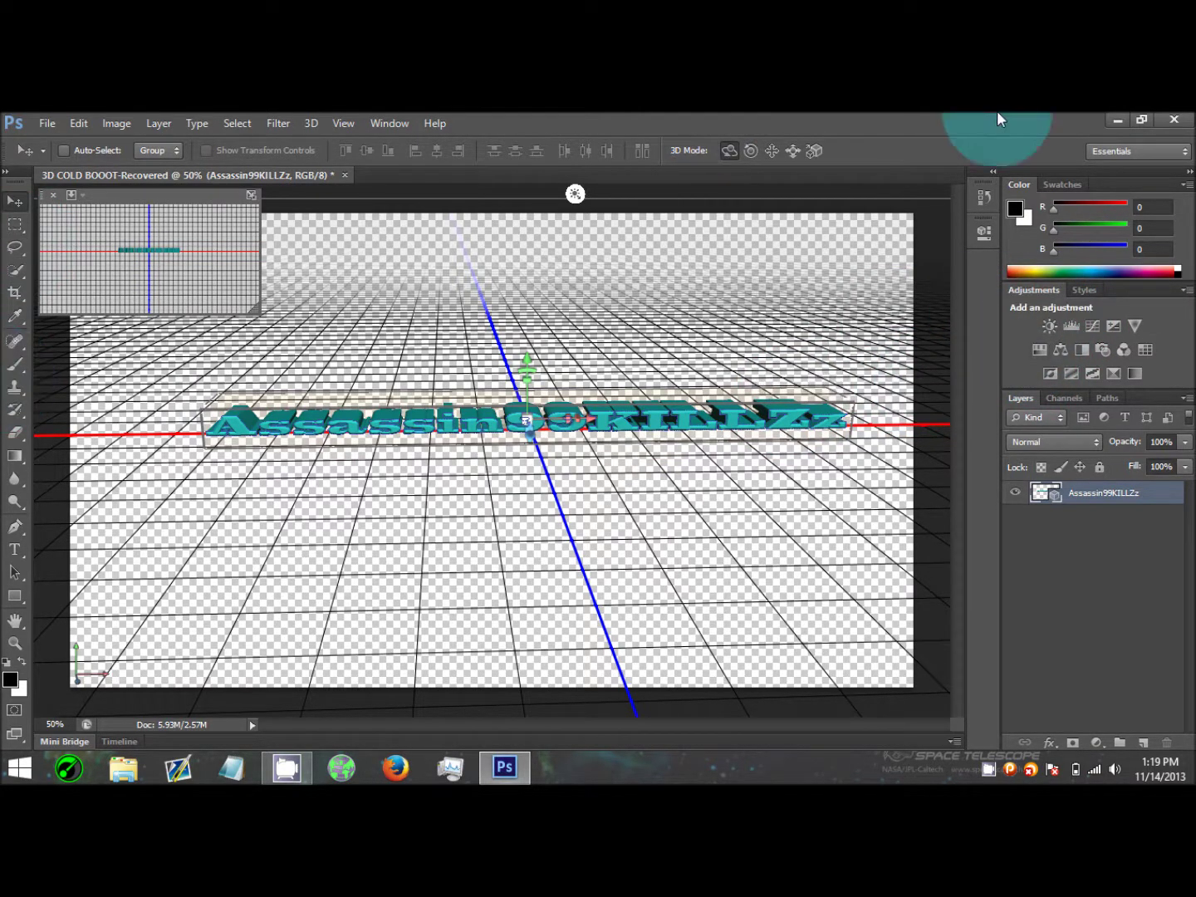
Quit Photoshop without saving the 3D COLD BOOOT changes.
left_click(1173, 120)
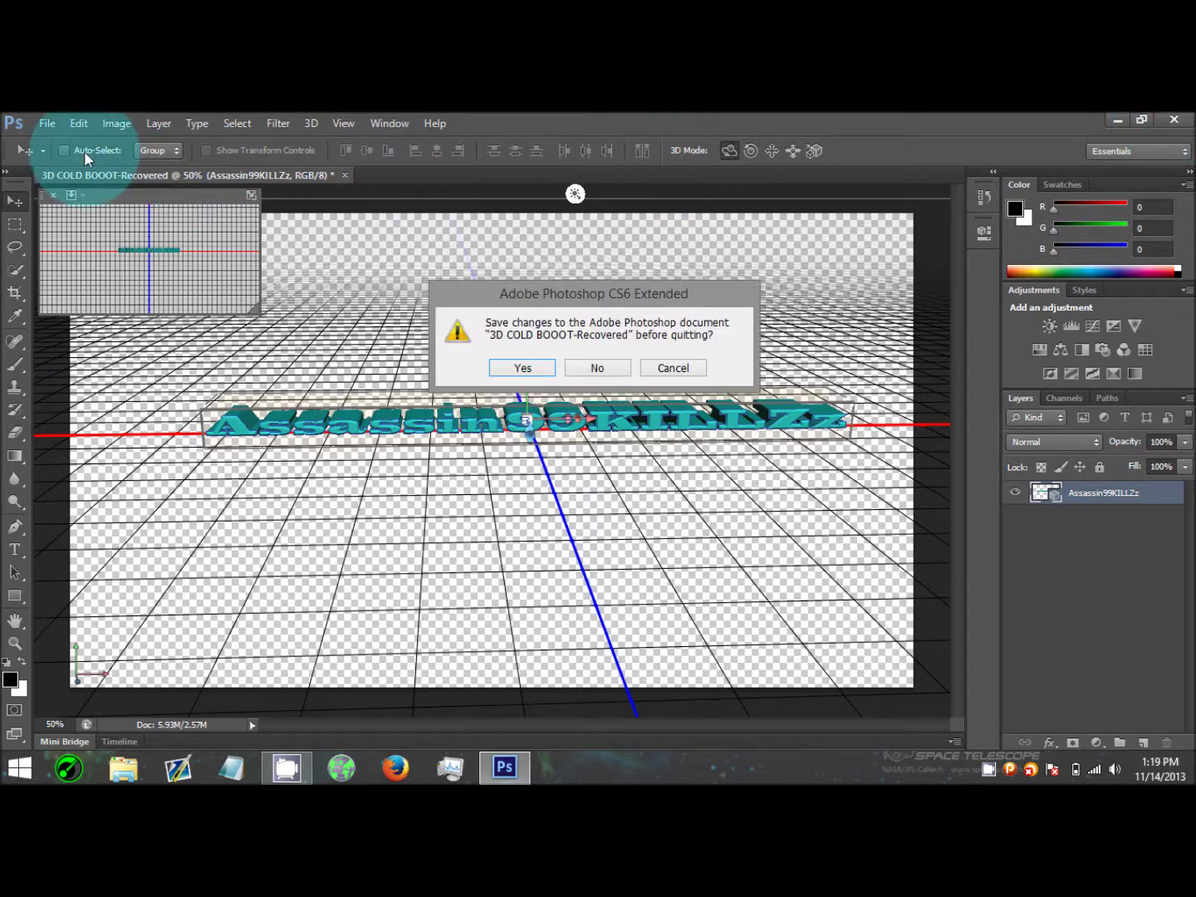
left_click(593, 367)
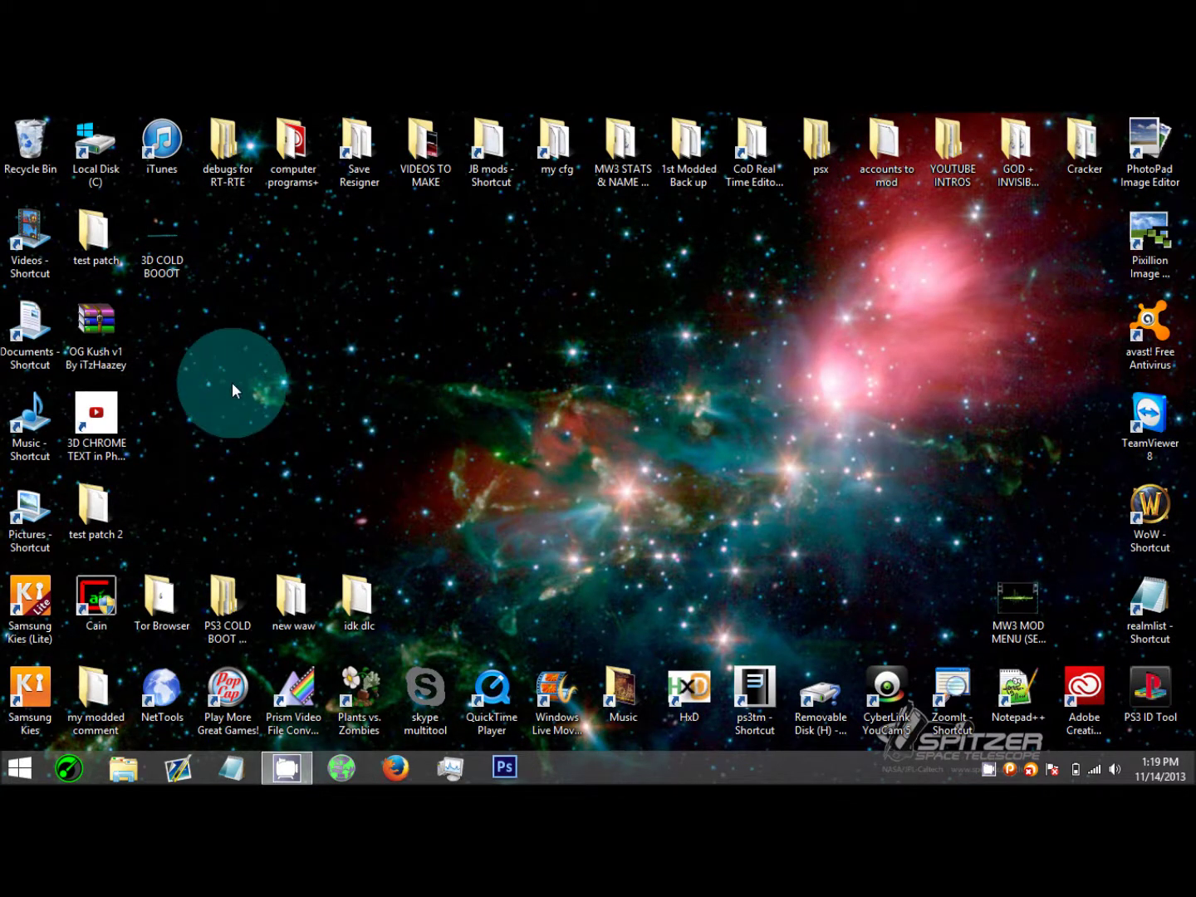
Locate Easy Static RAF Converter v1.0a in PS3 COLD BOOT > COLDBOOT TOOLS, then close the folder.
left_click(166, 258)
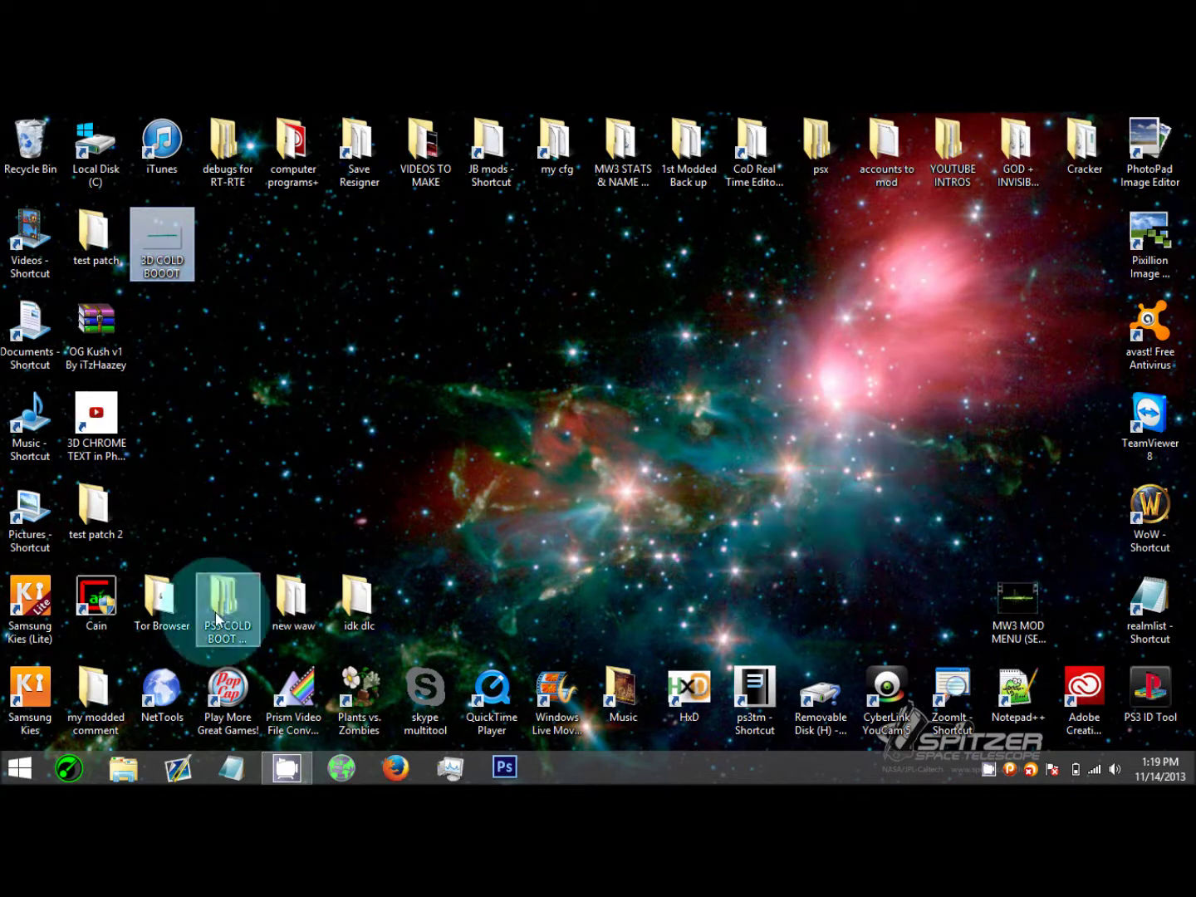
double_click(222, 581)
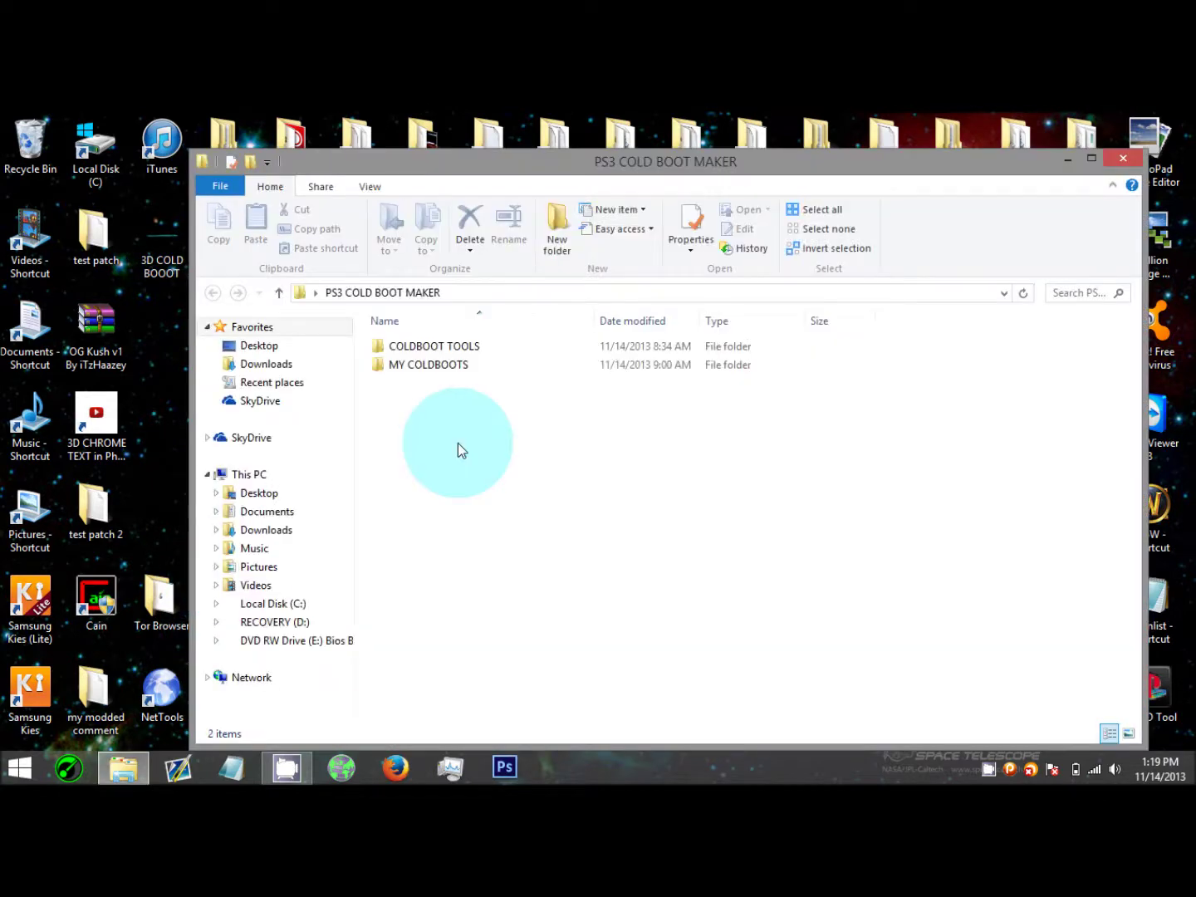
double_click(449, 349)
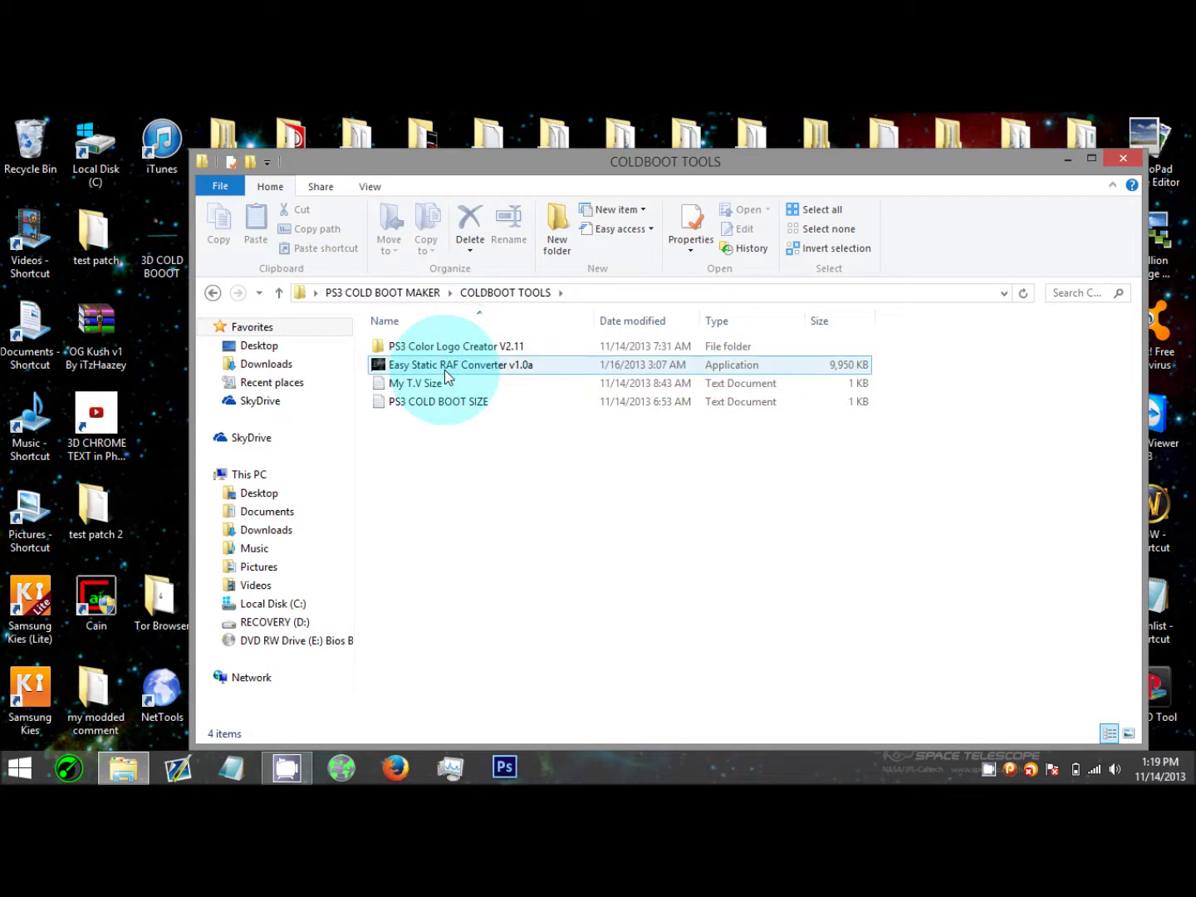
left_click(444, 371)
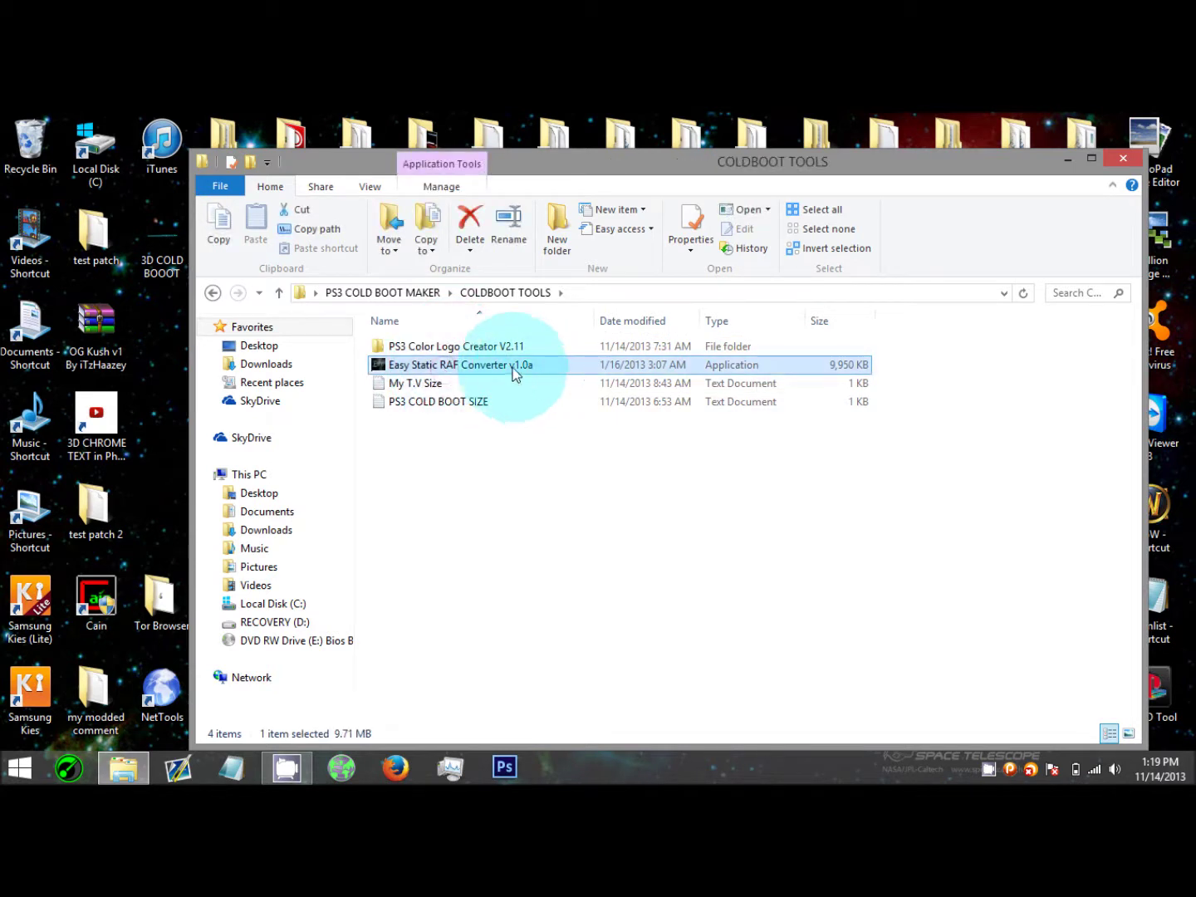
left_click(1121, 168)
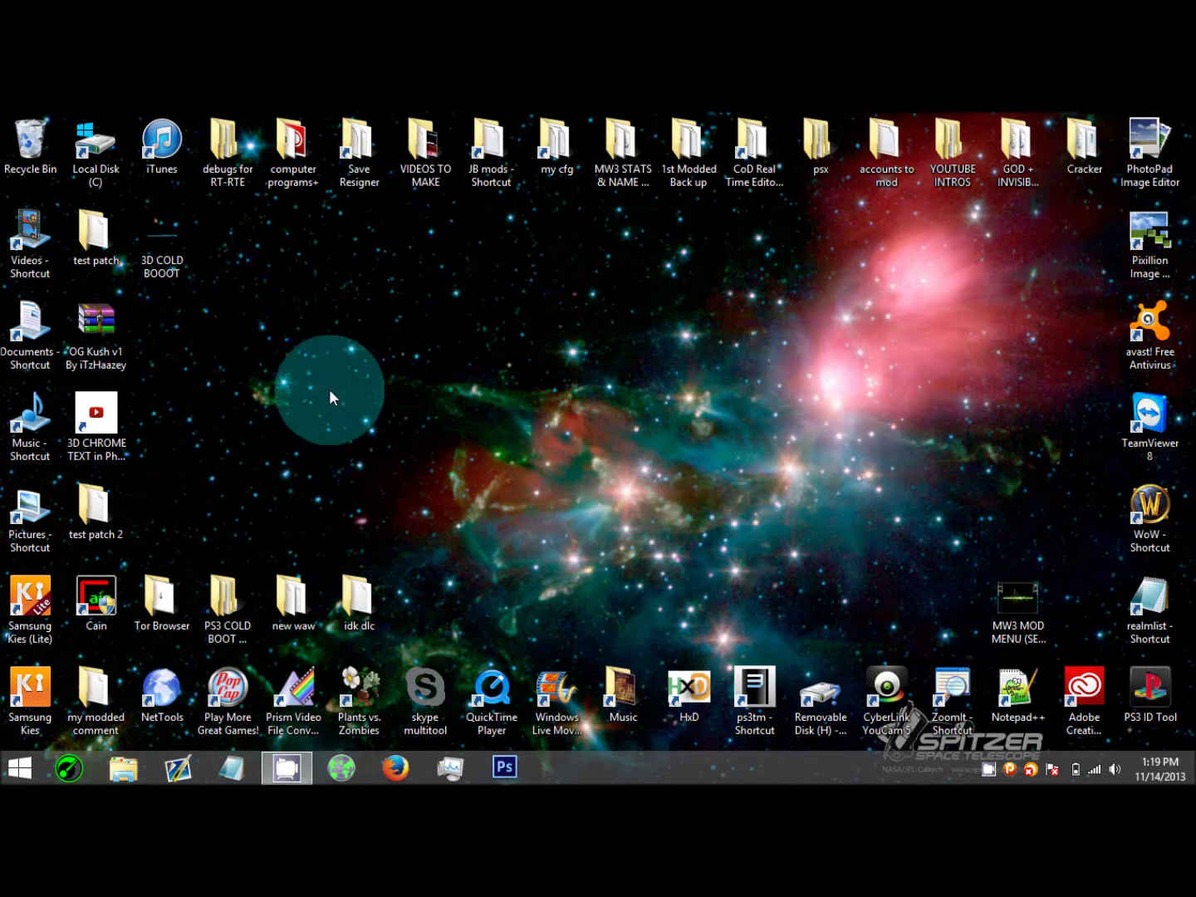
left_click(162, 264)
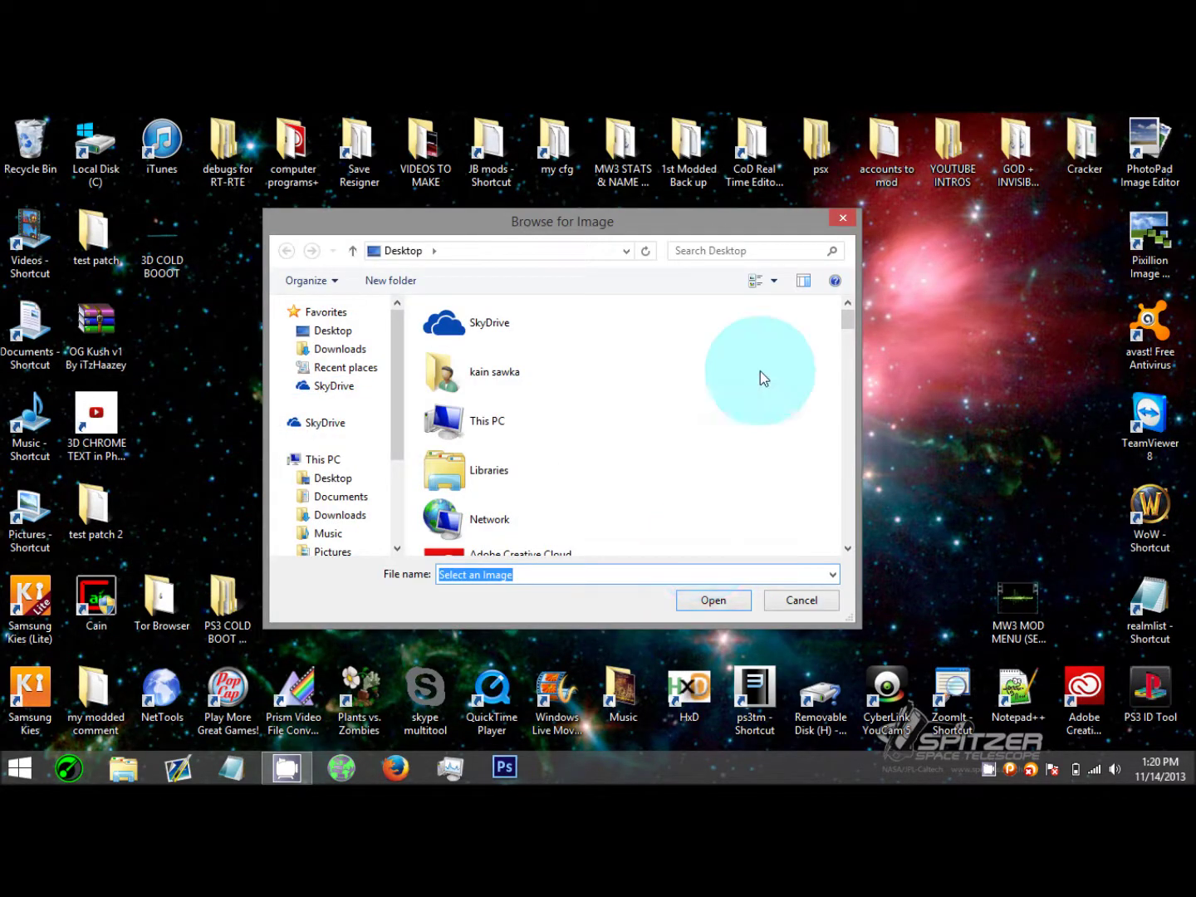
Load 3D COLD BOOOT.png and convert it to RAF with the output set to the Desktop.
left_click_drag(848, 328, 836, 446)
left_click(535, 452)
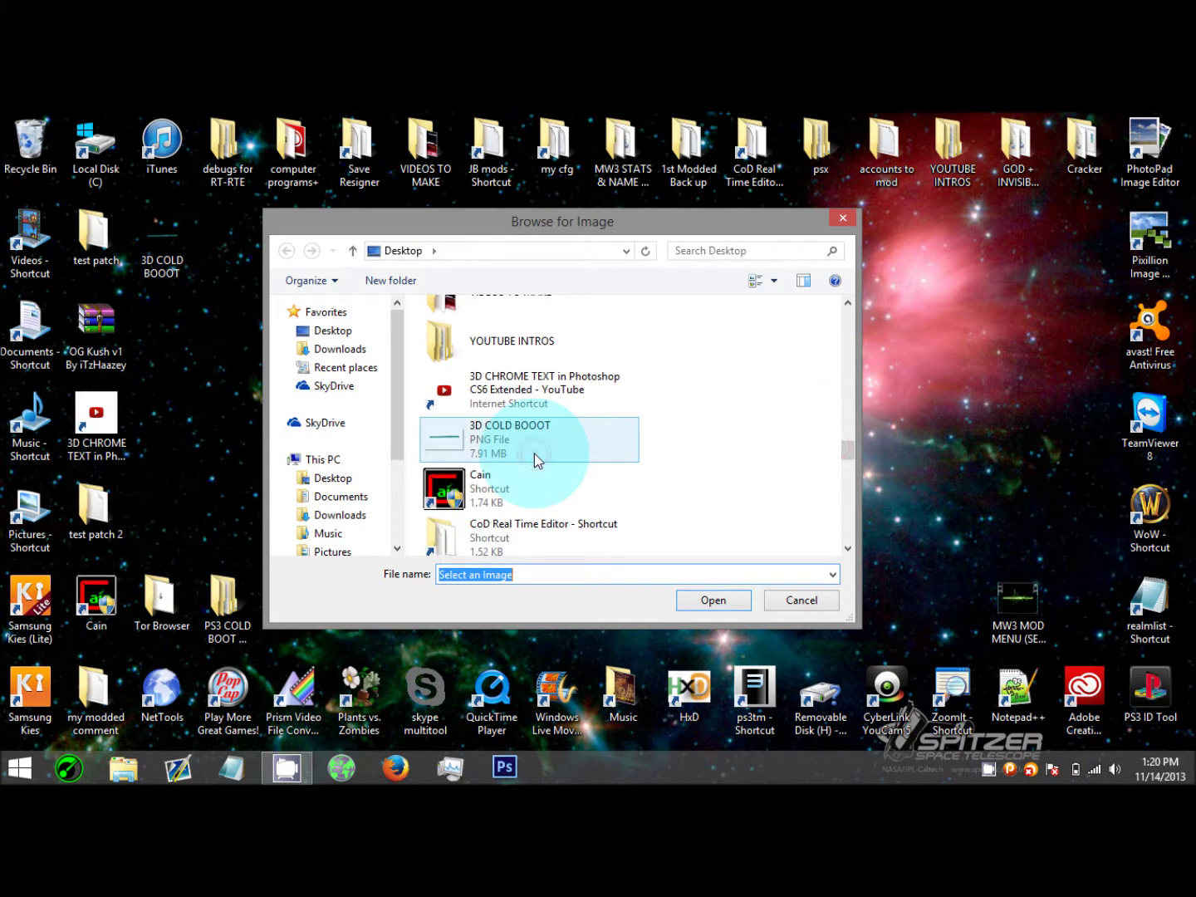
double_click(534, 453)
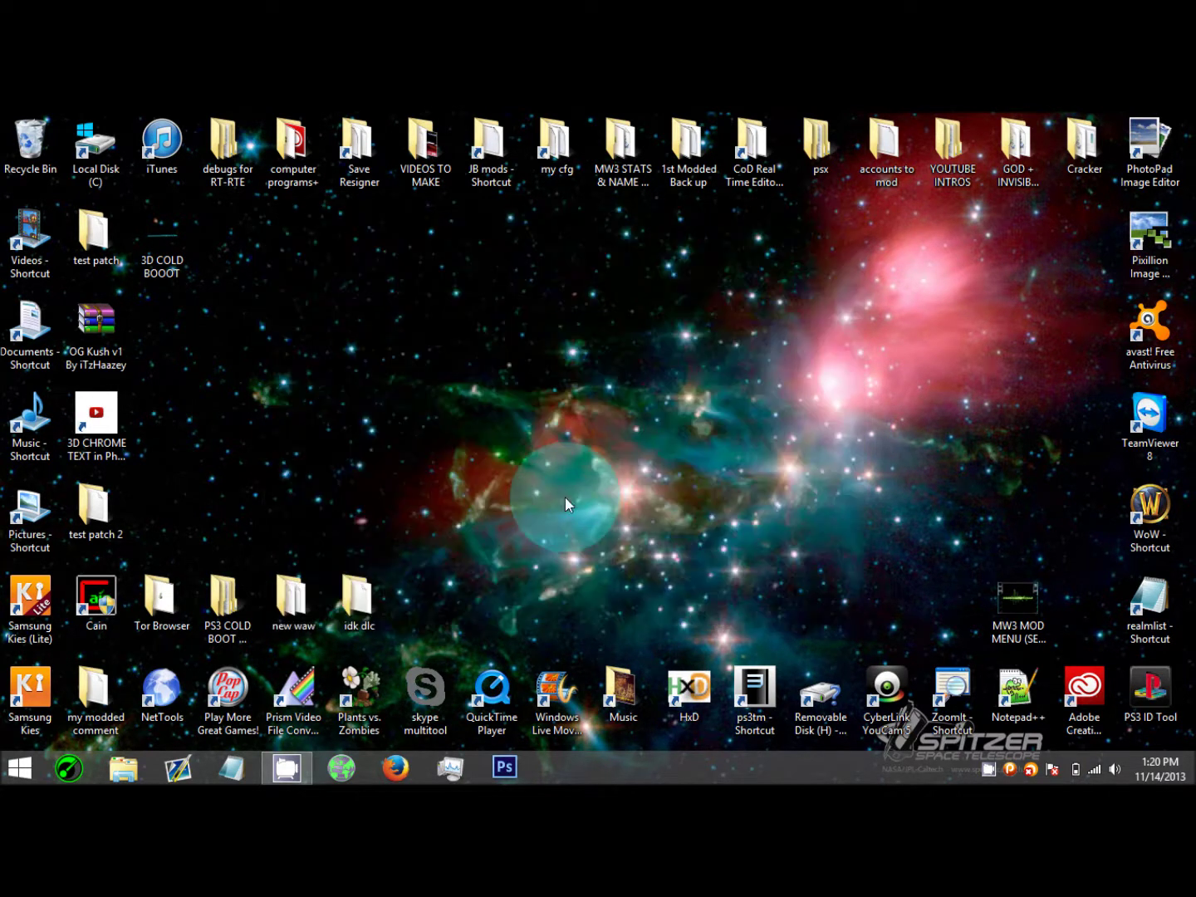
left_click(631, 440)
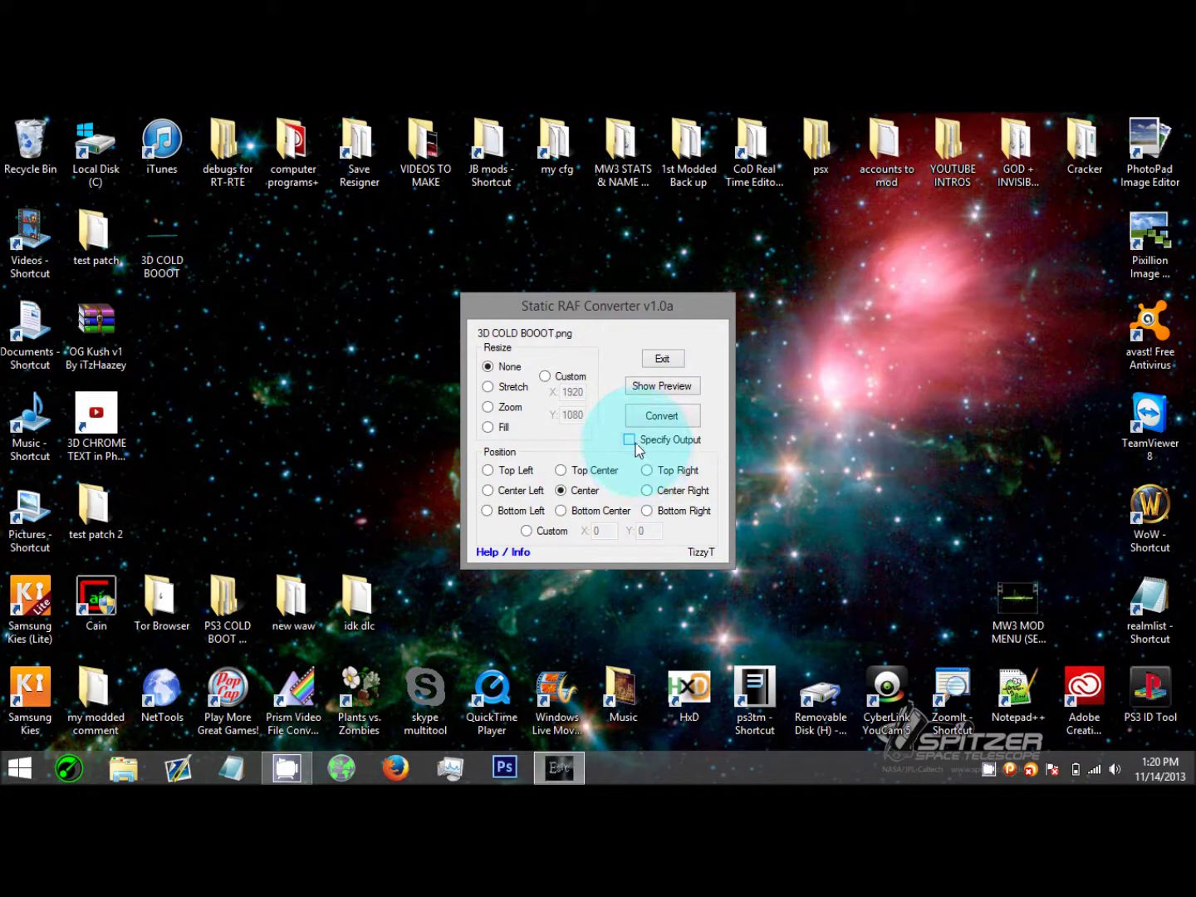
left_click(671, 420)
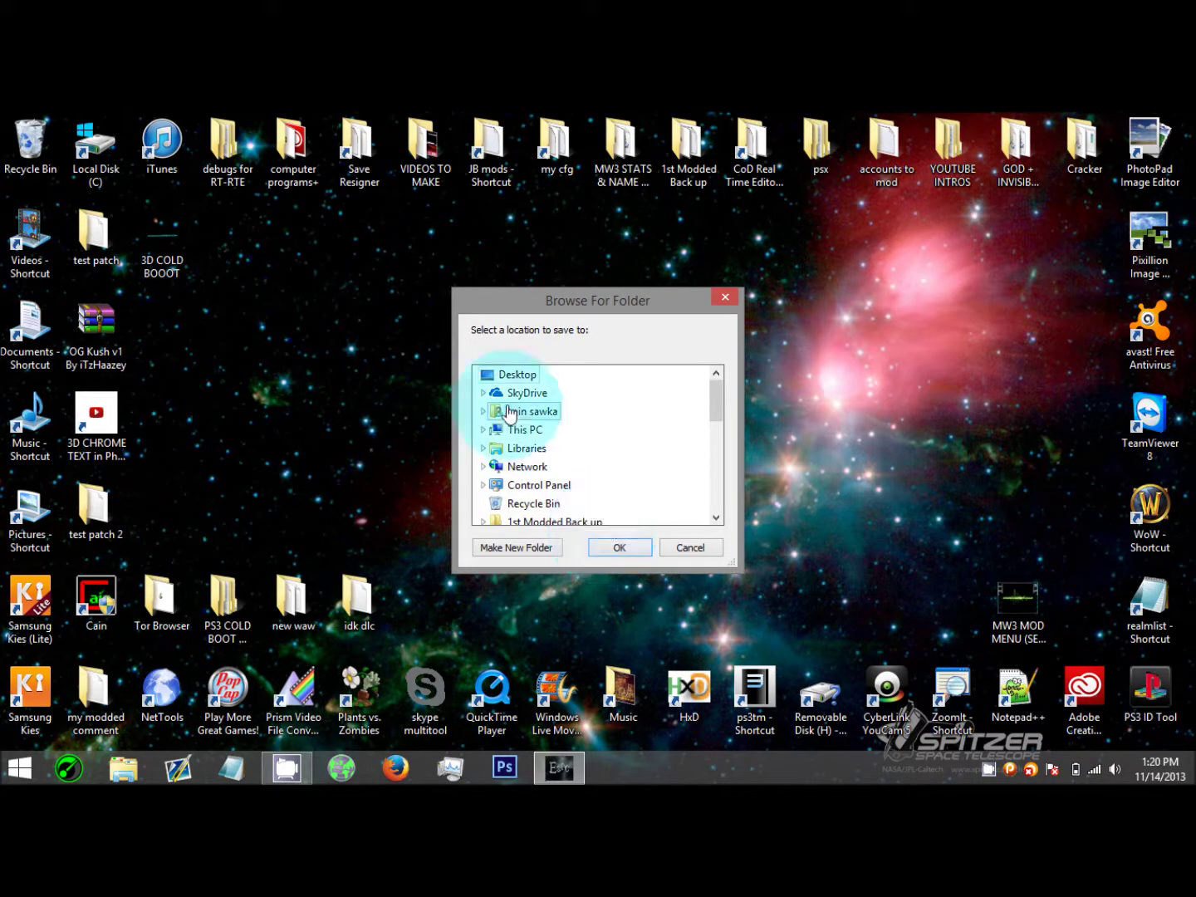
left_click(619, 547)
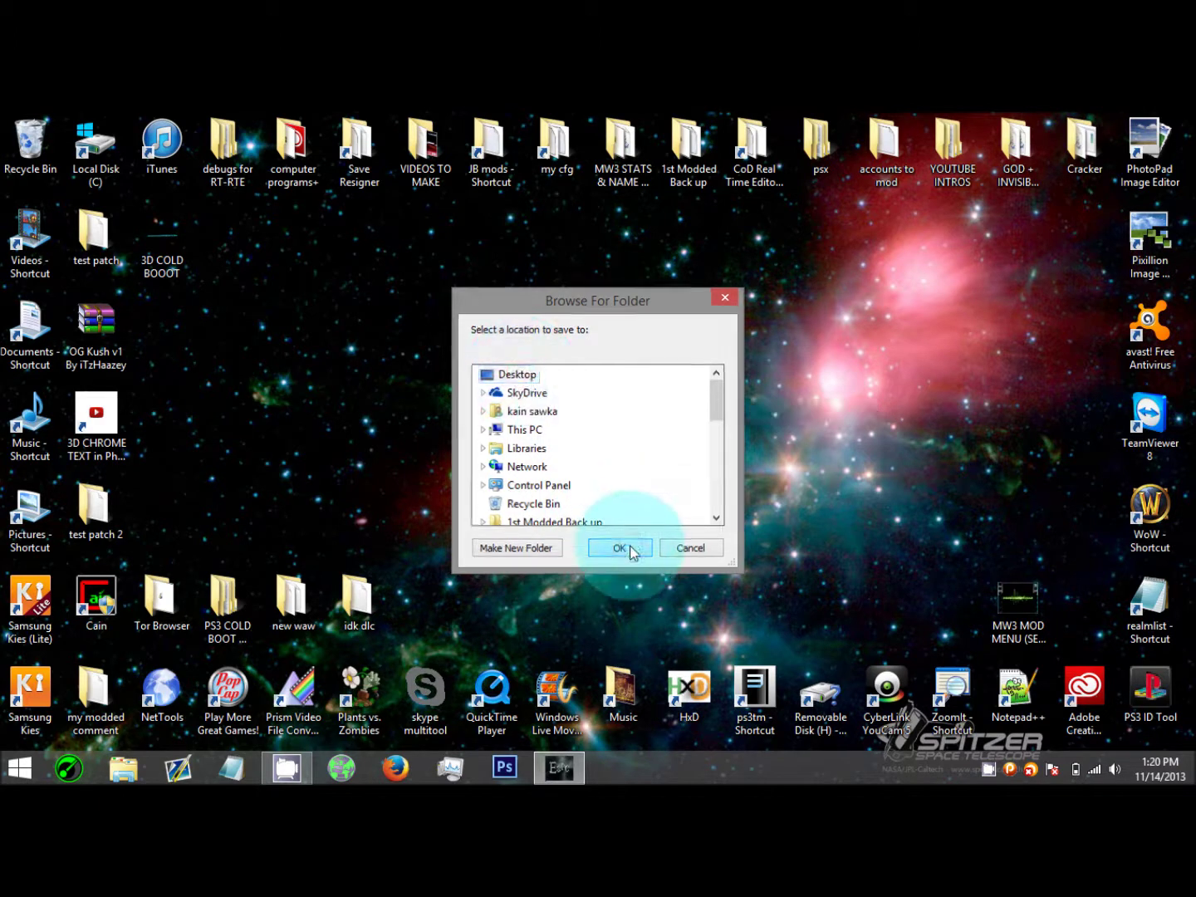
left_click(986, 771)
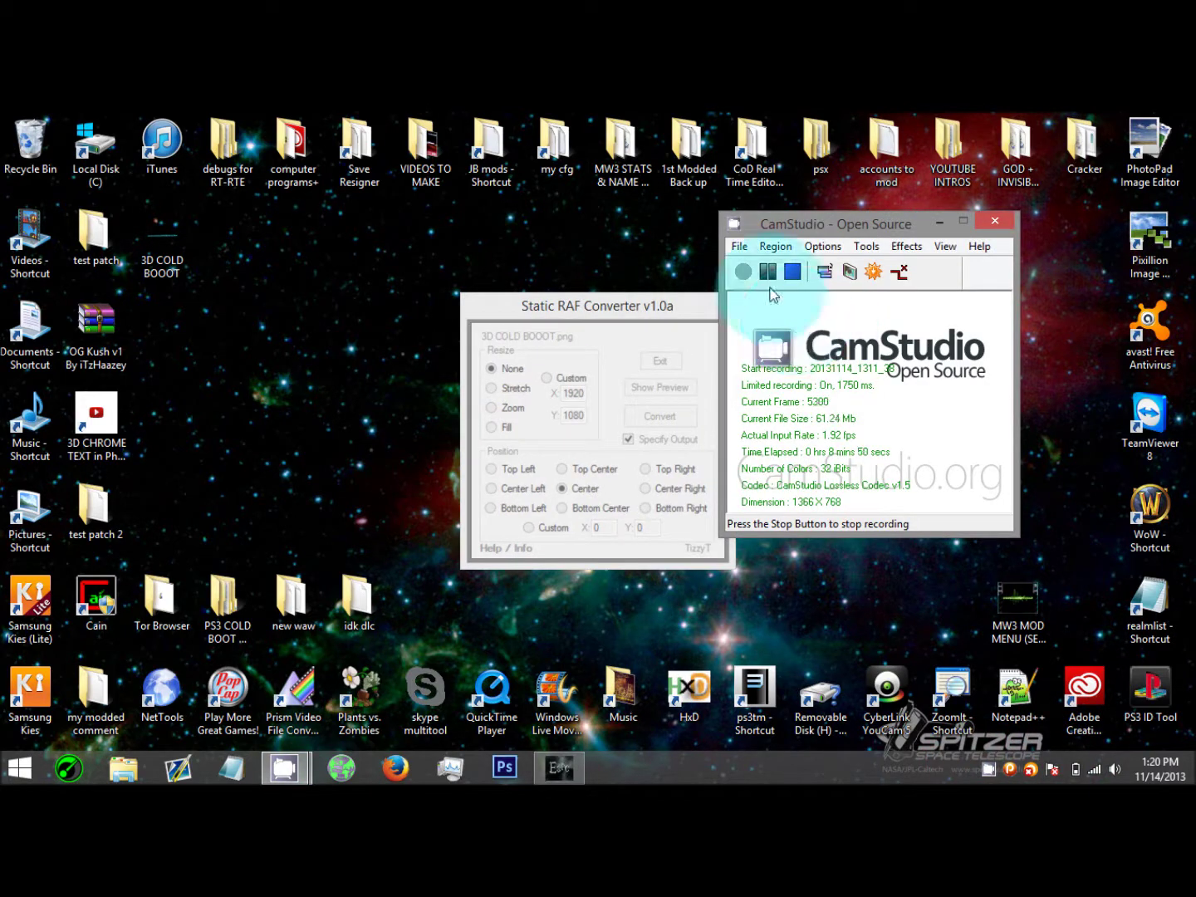
Pause the CamStudio recording and minimize its window.
left_click(769, 273)
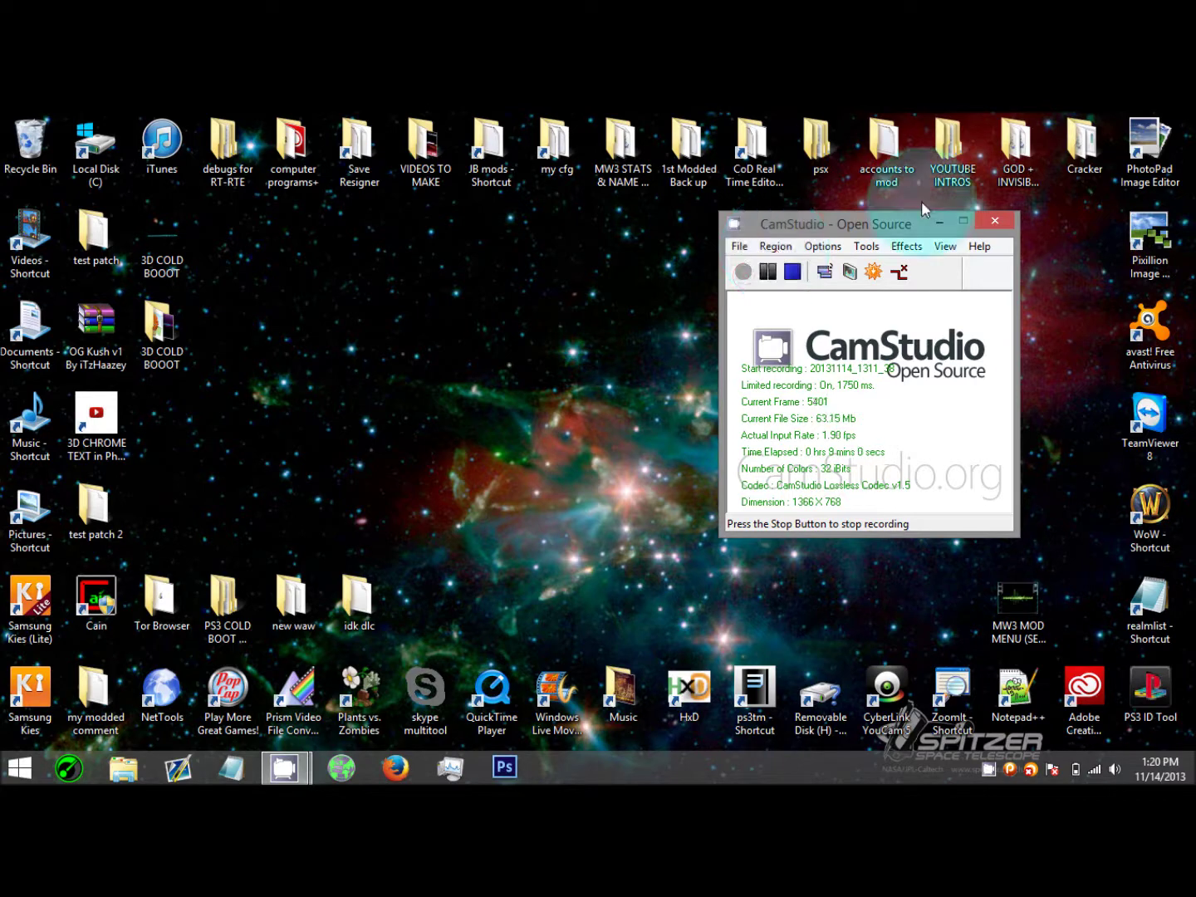
left_click(946, 224)
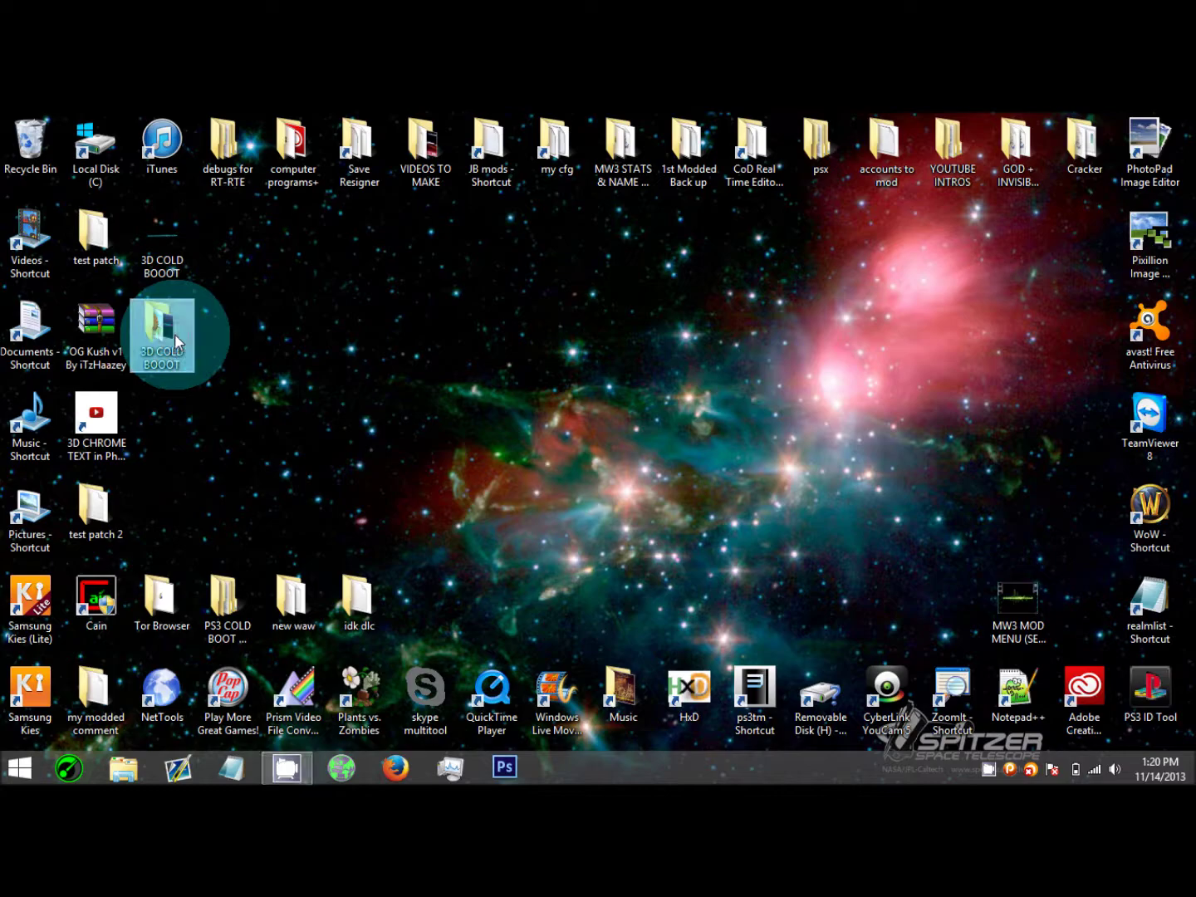
Launch FileZilla and reconnect to 192.168.0.3 from the Quickconnect history.
left_click(18, 768)
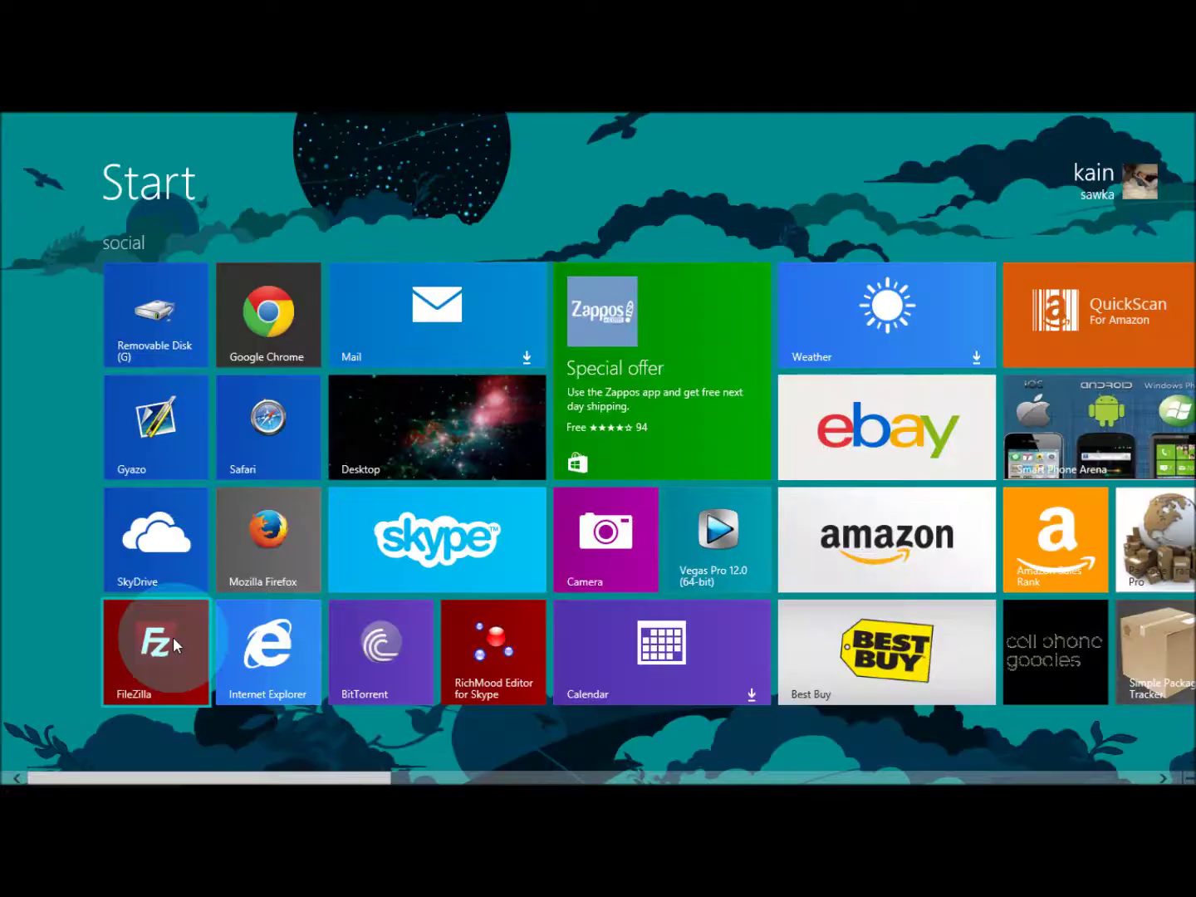
left_click(173, 636)
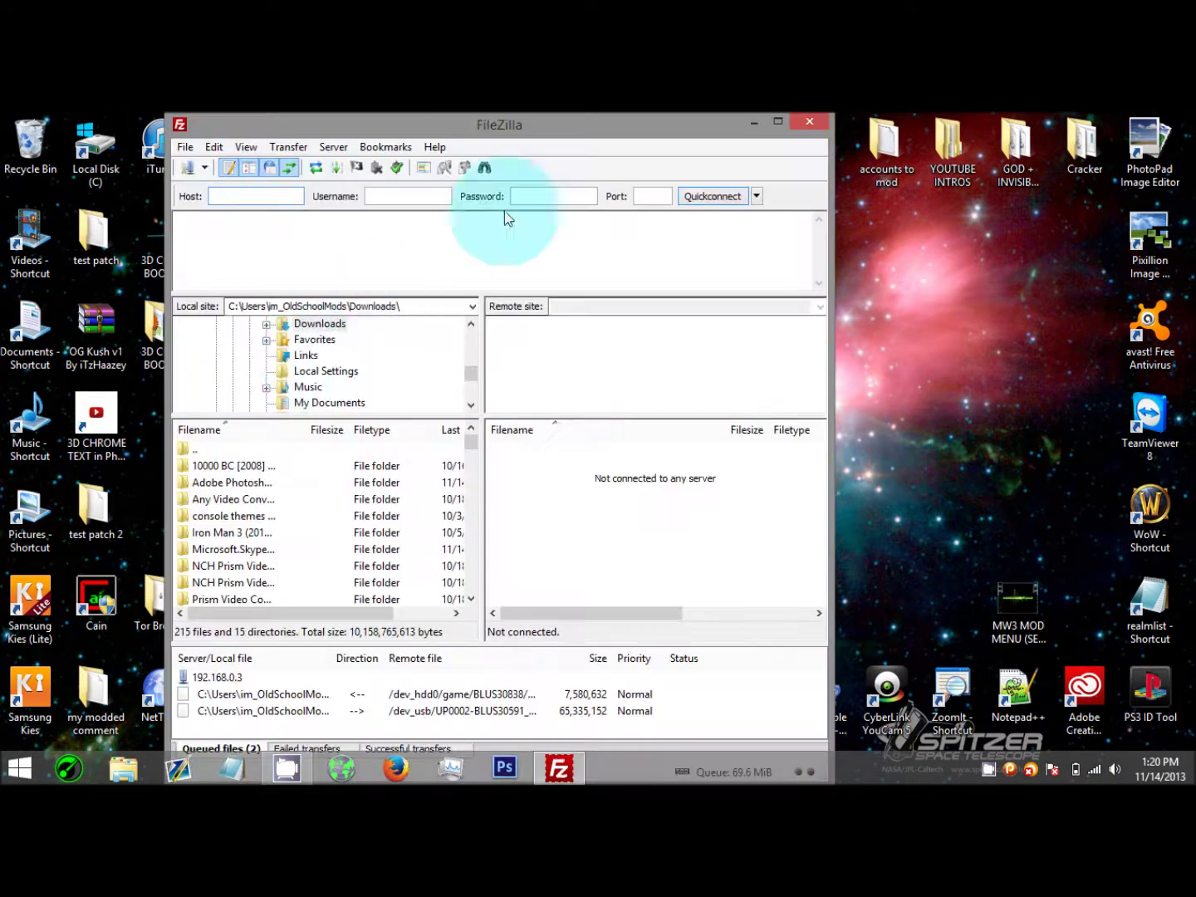
left_click(757, 196)
left_click(780, 253)
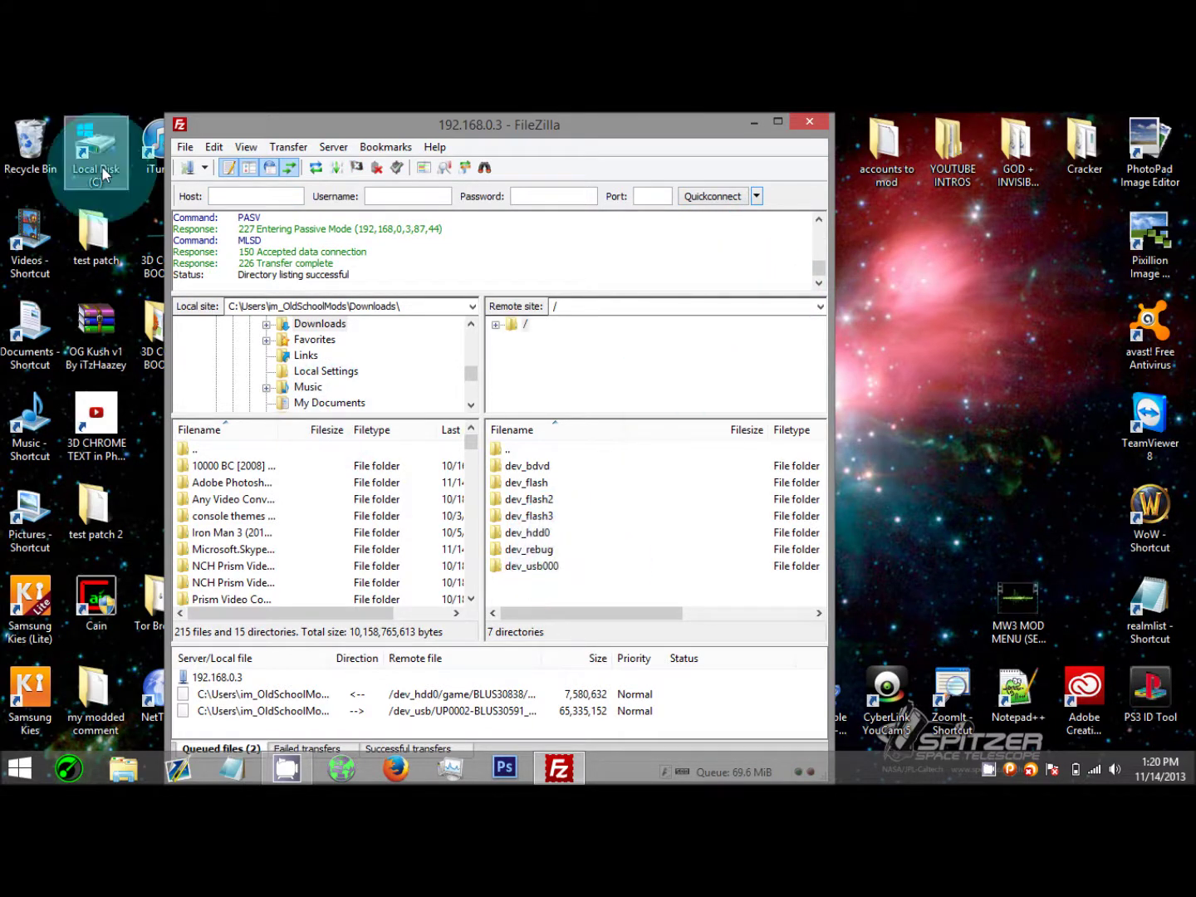
Browse the console to /dev_rebug/vsh/resource and scroll through its files.
left_click(541, 551)
double_click(546, 555)
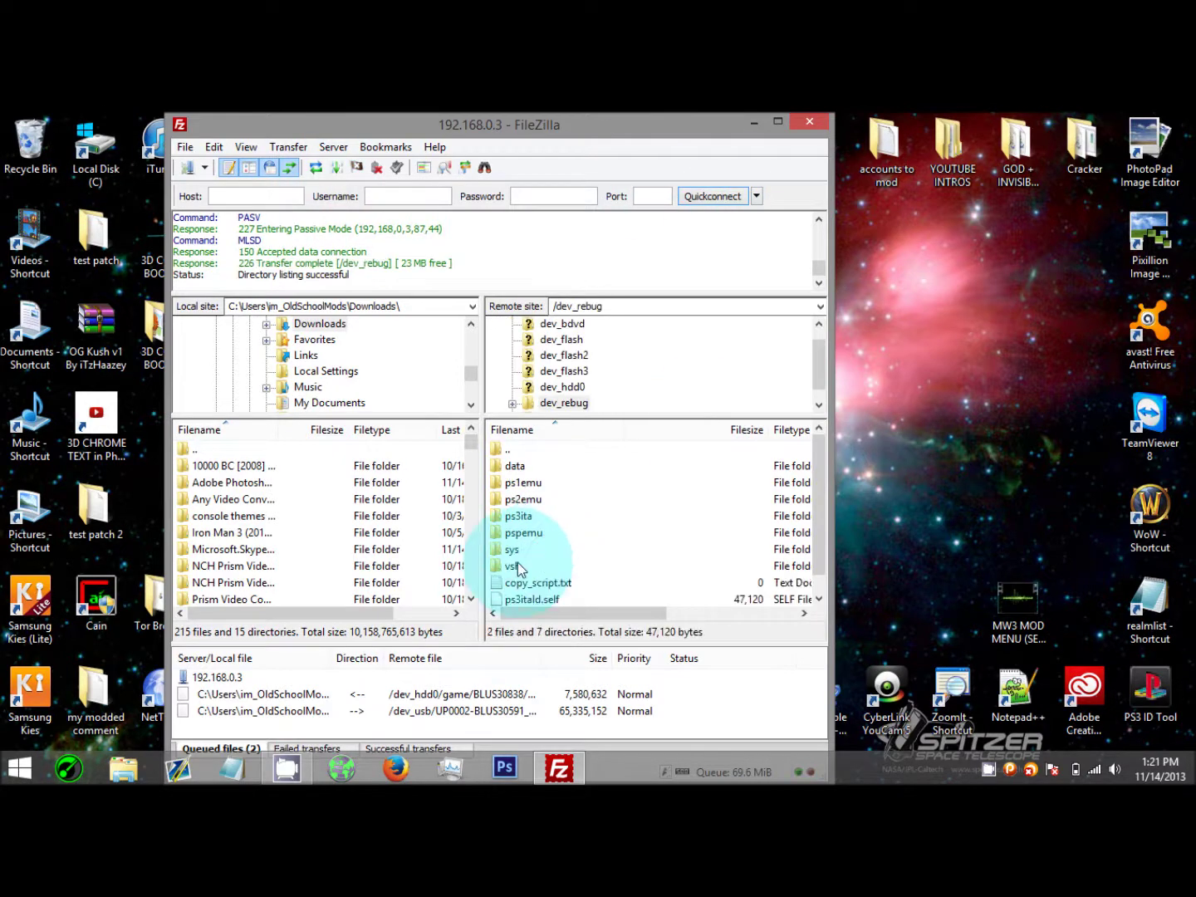
left_click(518, 565)
double_click(517, 566)
left_click(516, 502)
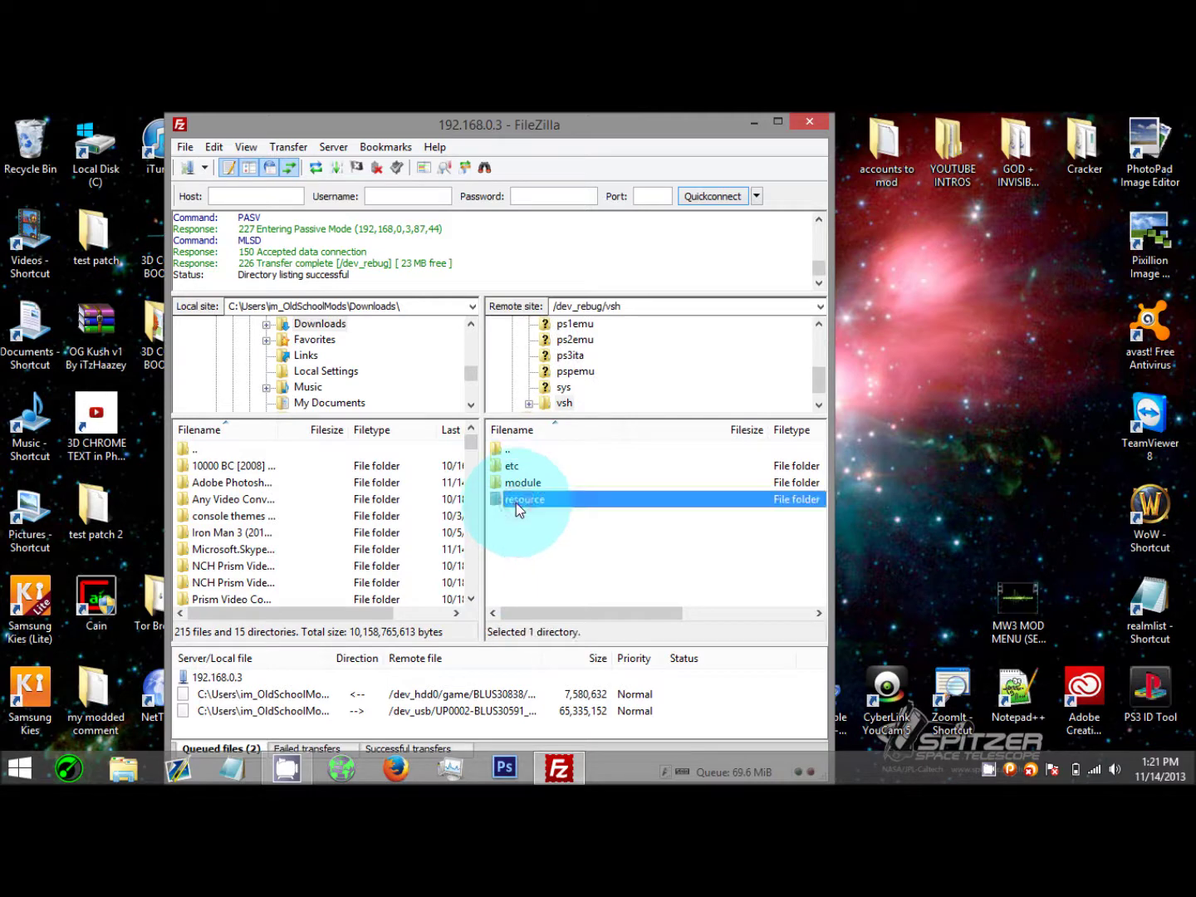
left_click(515, 502)
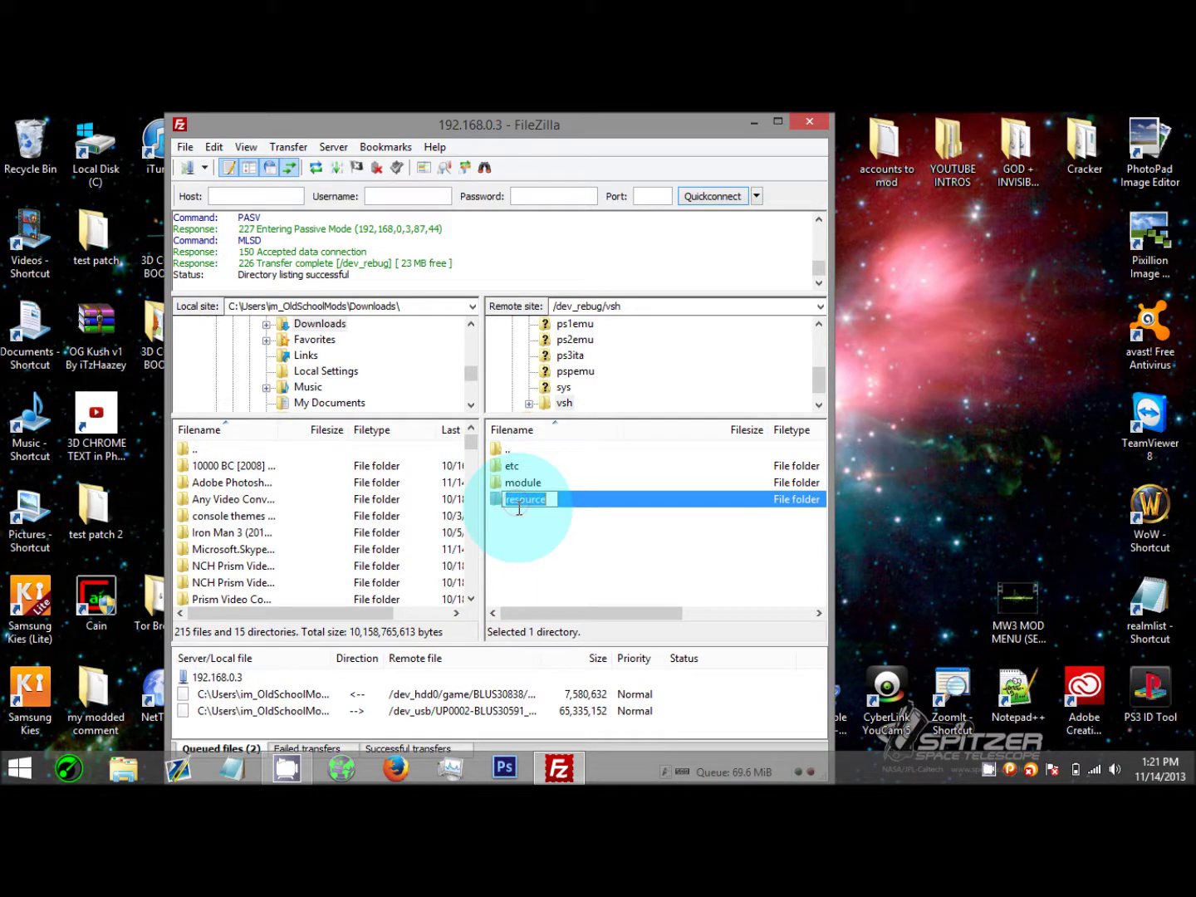
double_click(571, 508)
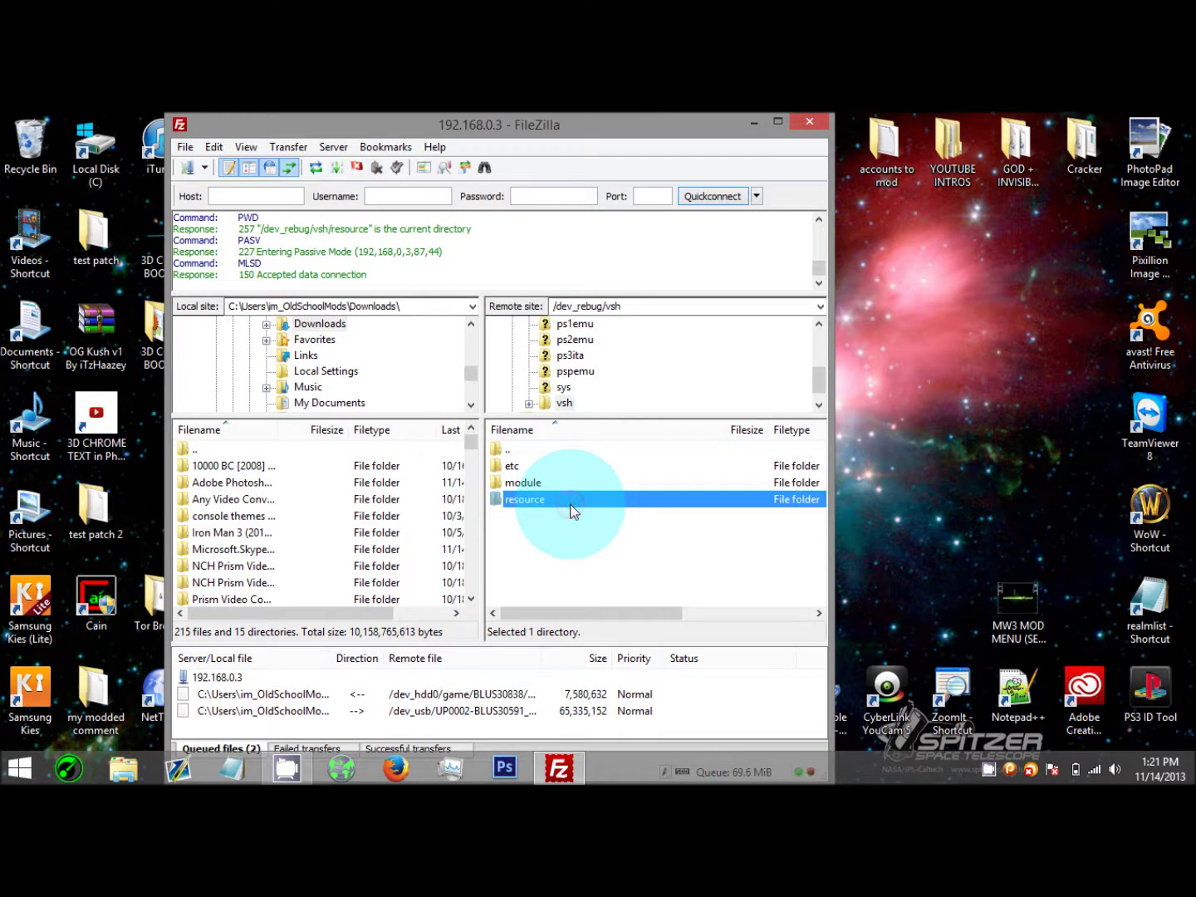
scroll(571, 511, "down", 6)
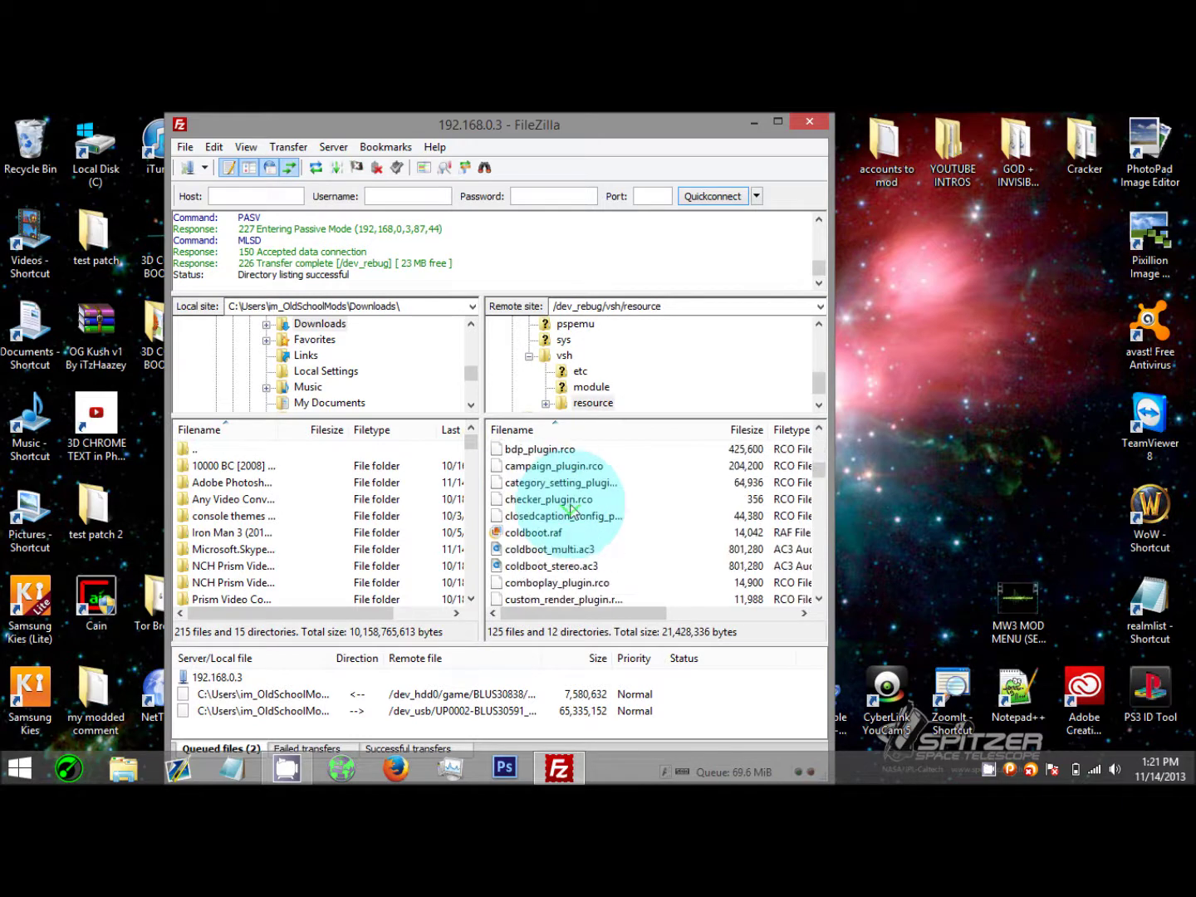
scroll(570, 509, "down", 1)
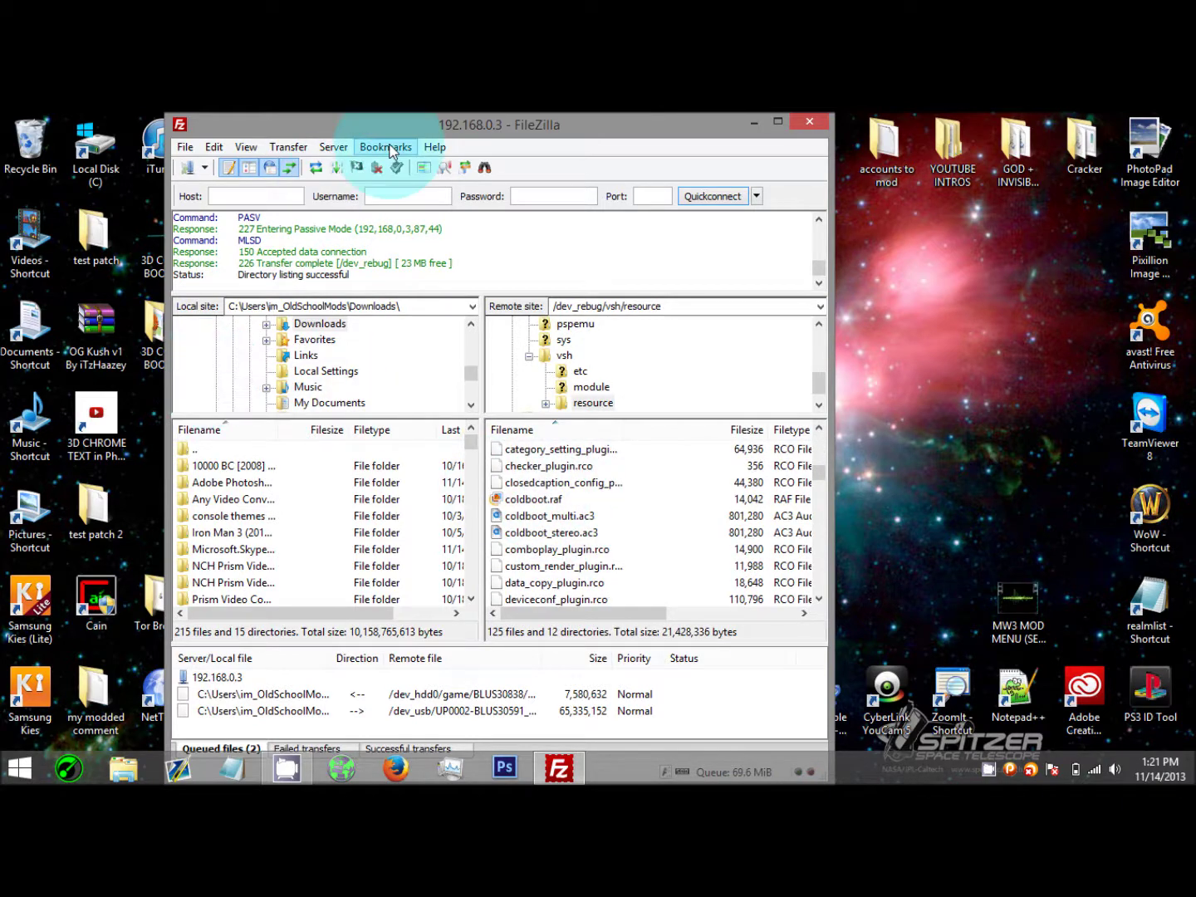
Move FileZilla aside and open the 3D COLD BOOOT folder on the desktop.
left_click_drag(405, 119, 530, 119)
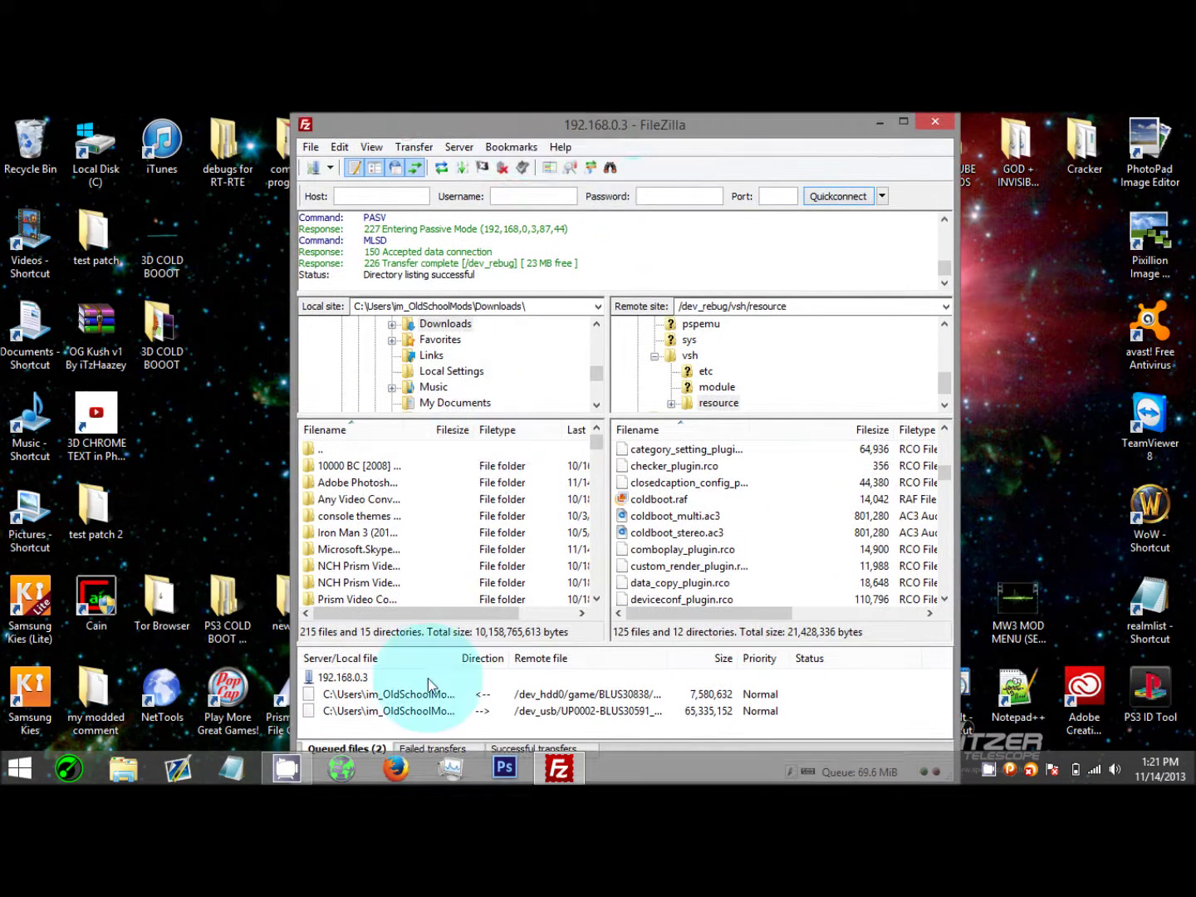
left_click(157, 366)
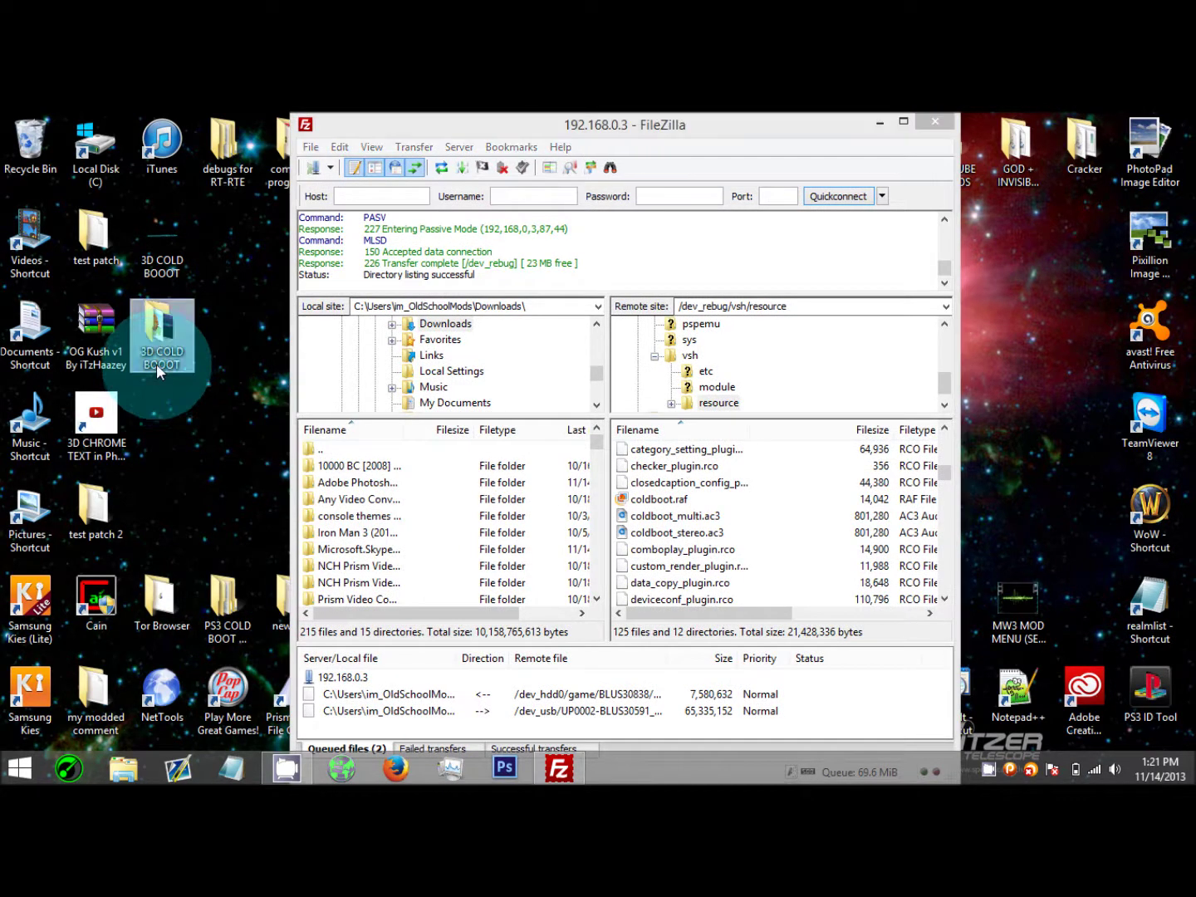
key("Return")
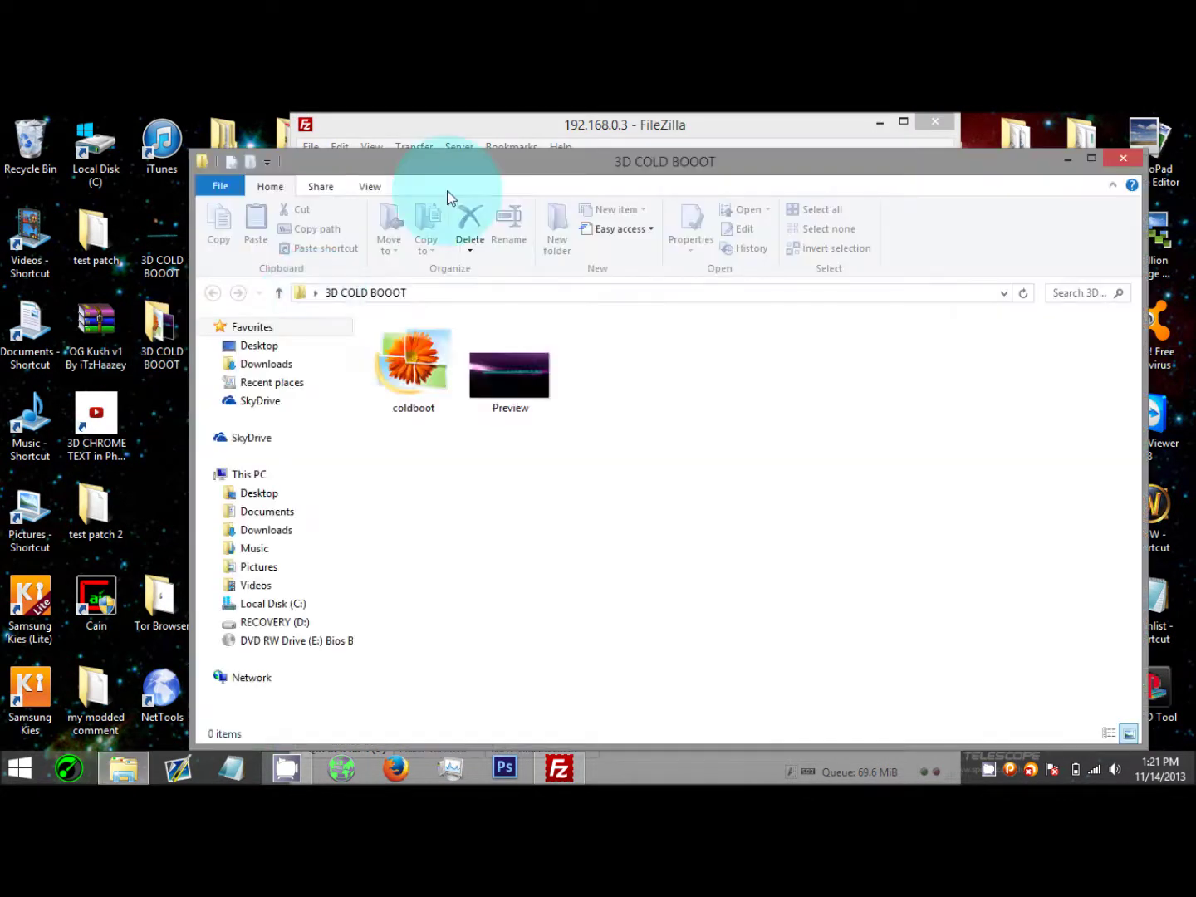
Move the 3D COLD BOOOT window right to reveal FileZilla, then drag coldboot.raf into the remote resource folder.
left_click_drag(499, 155, 617, 176)
left_click(648, 426)
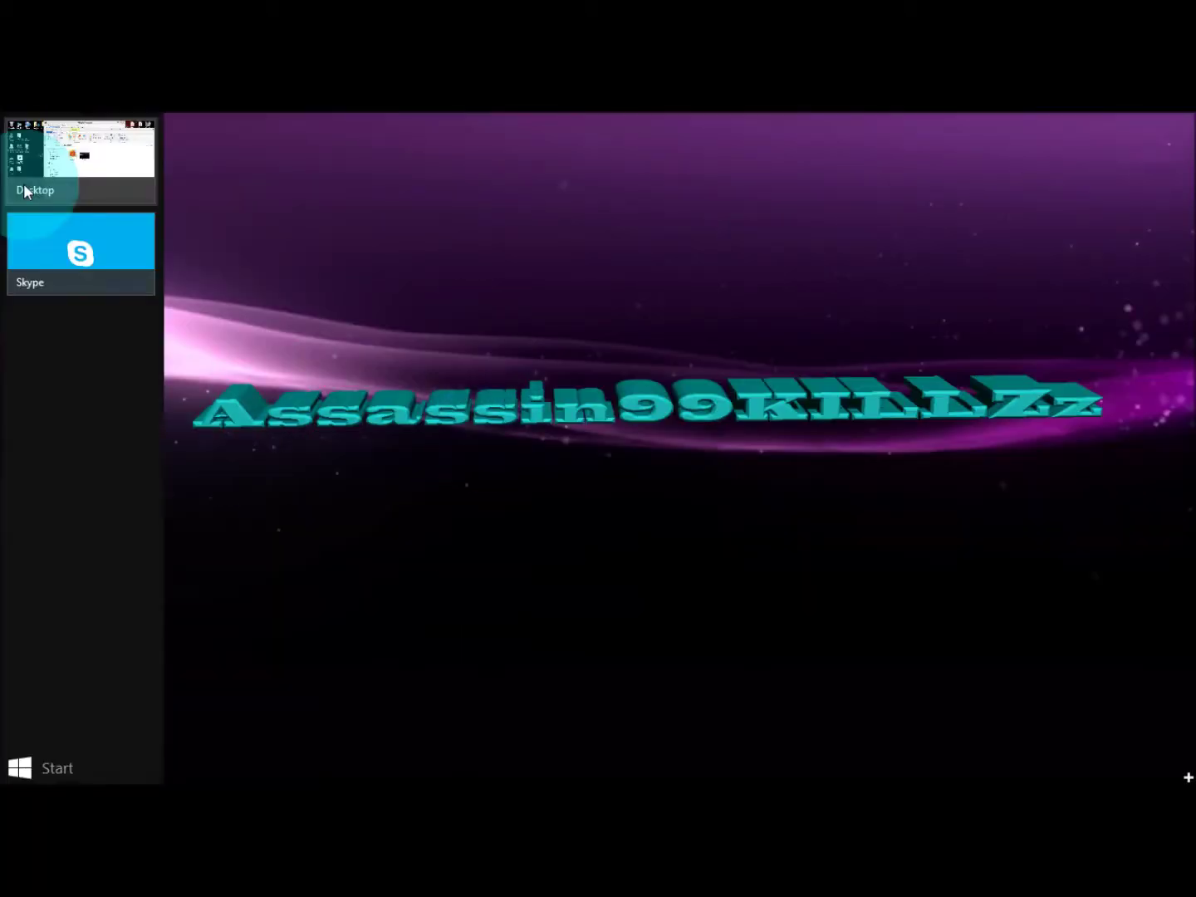
left_click(28, 162)
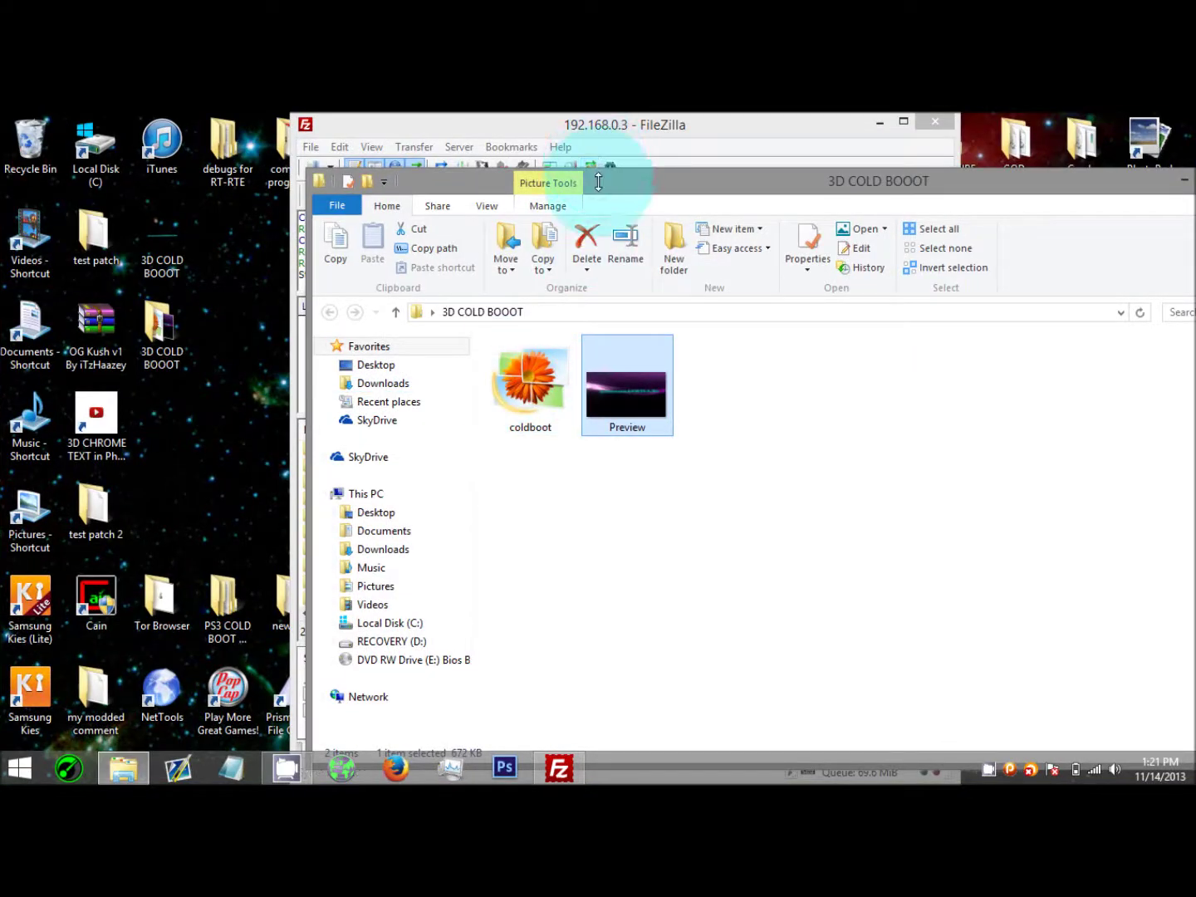
left_click_drag(598, 182, 1085, 145)
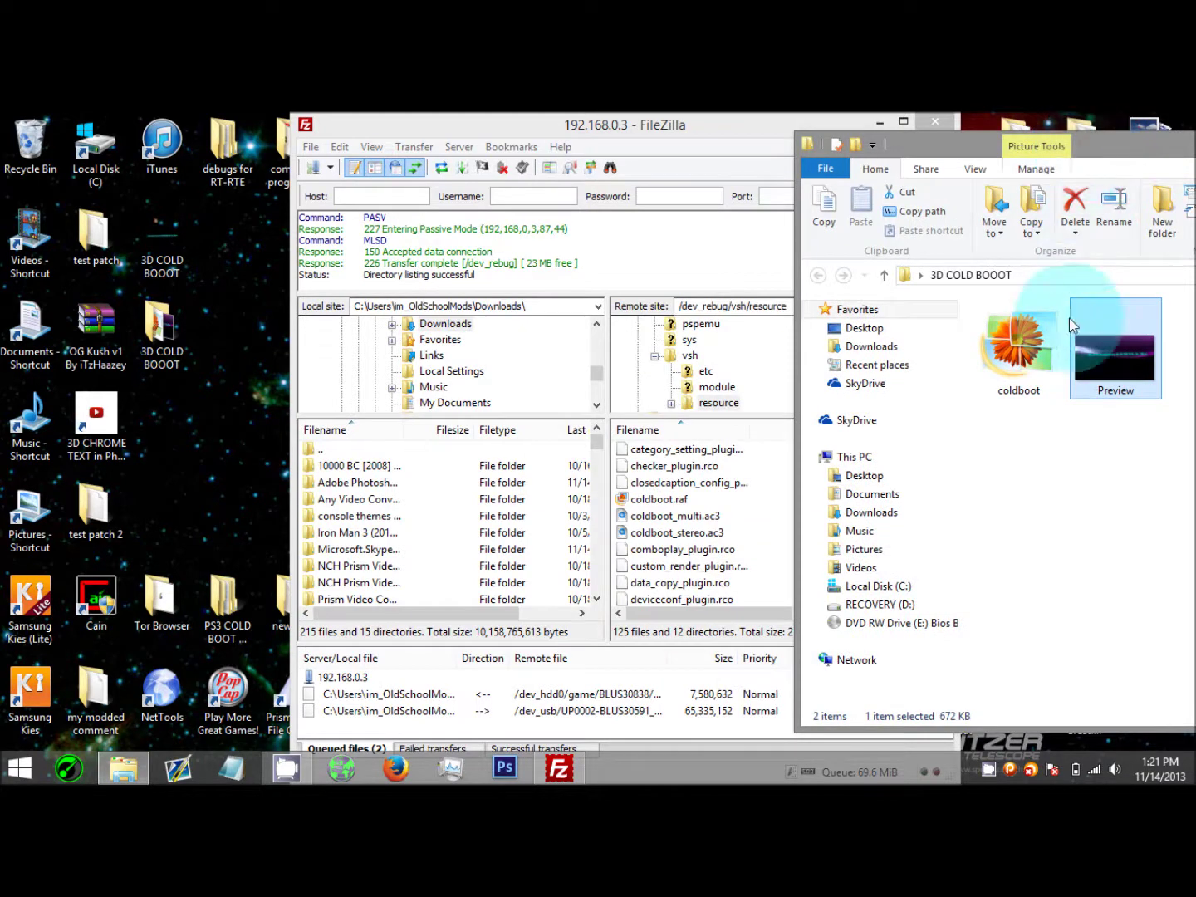
left_click_drag(1030, 340, 715, 469)
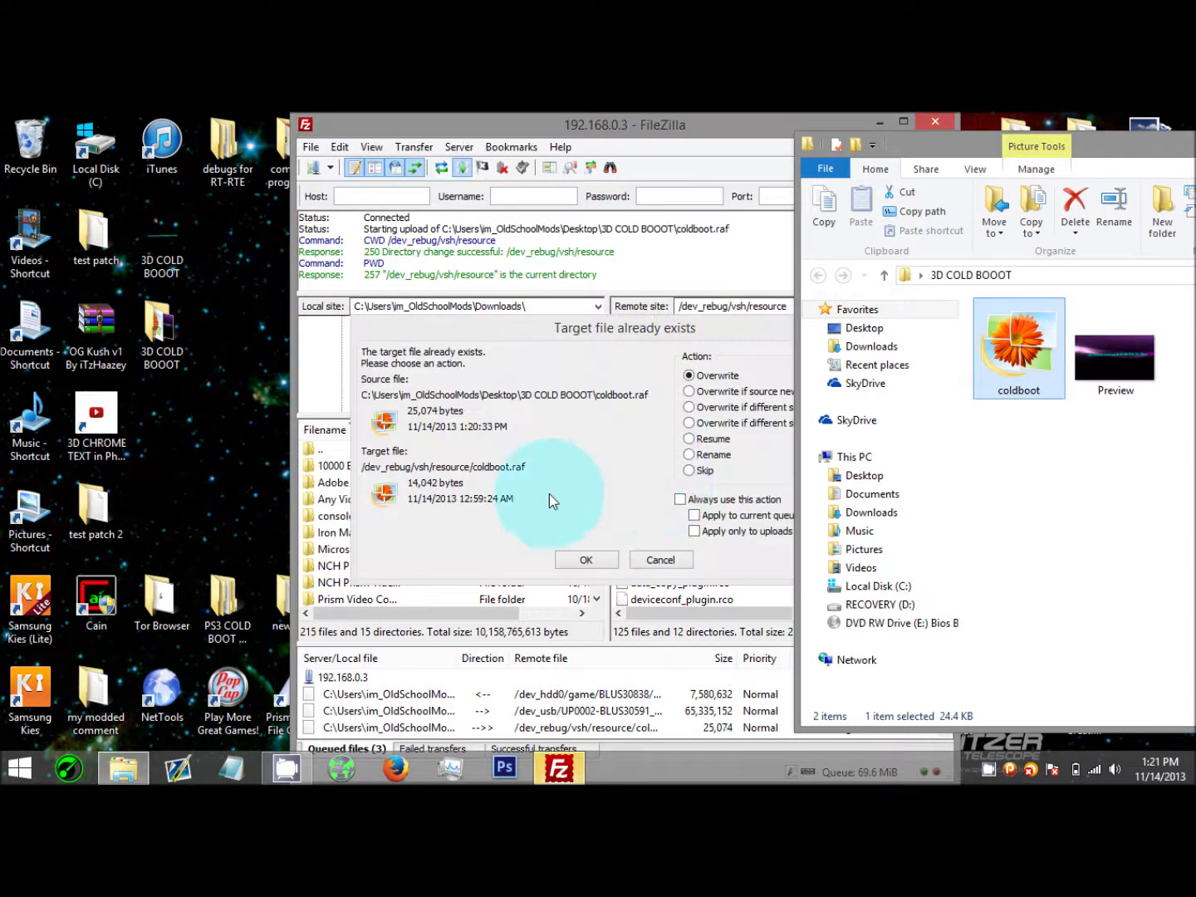
Confirm overwriting the existing coldboot.raf on the console, then close FileZilla.
left_click(587, 559)
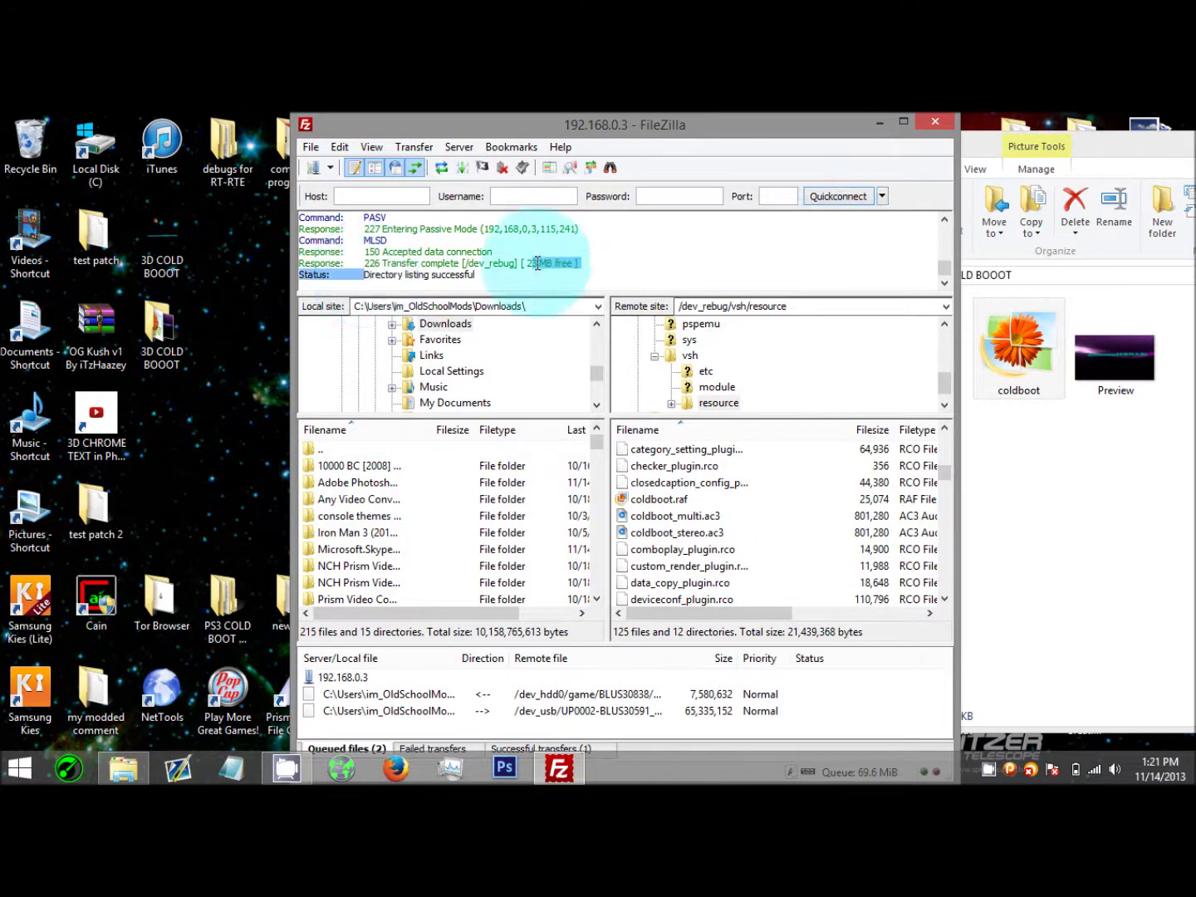
left_click(629, 274)
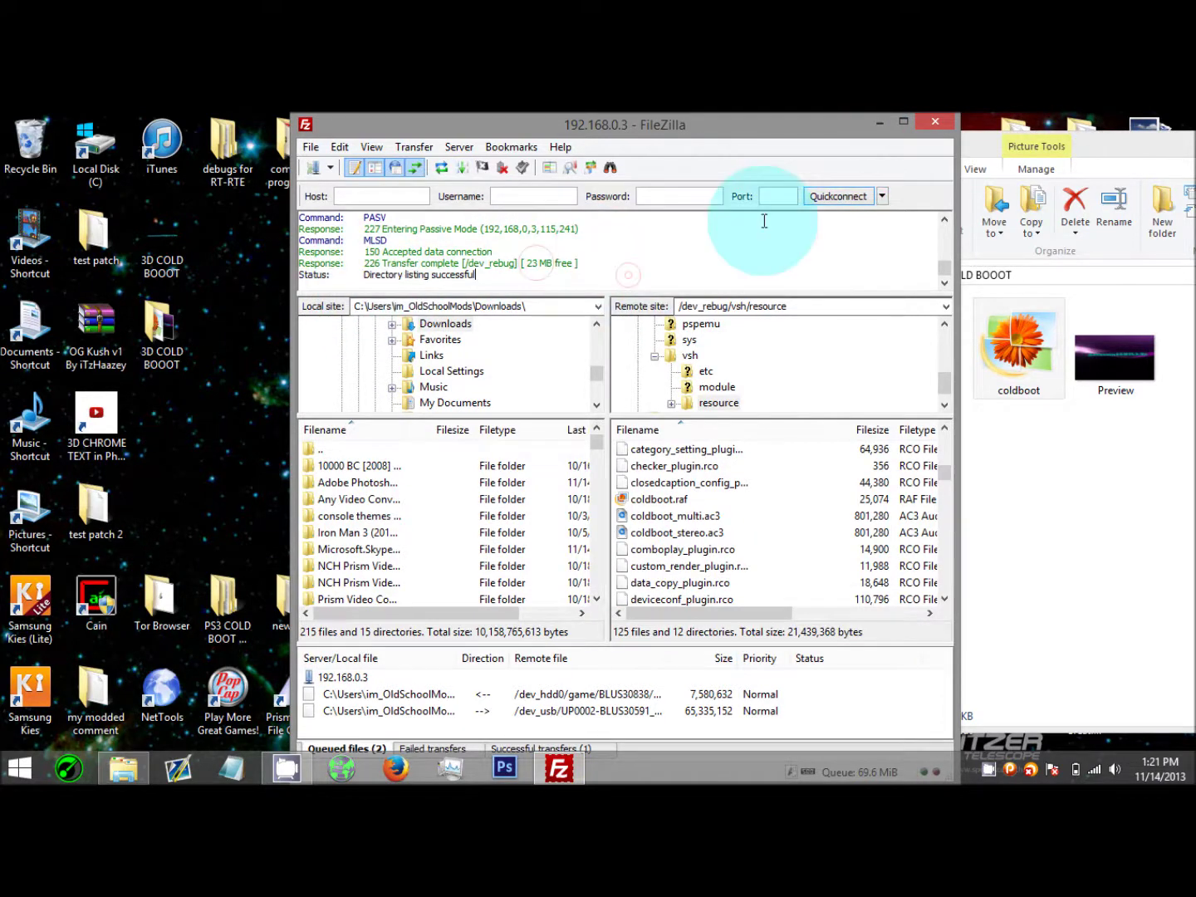
left_click(943, 121)
Move the 3D COLD BOOOT folder window back to the left and close it.
left_click_drag(1109, 152, 399, 192)
left_click(1032, 203)
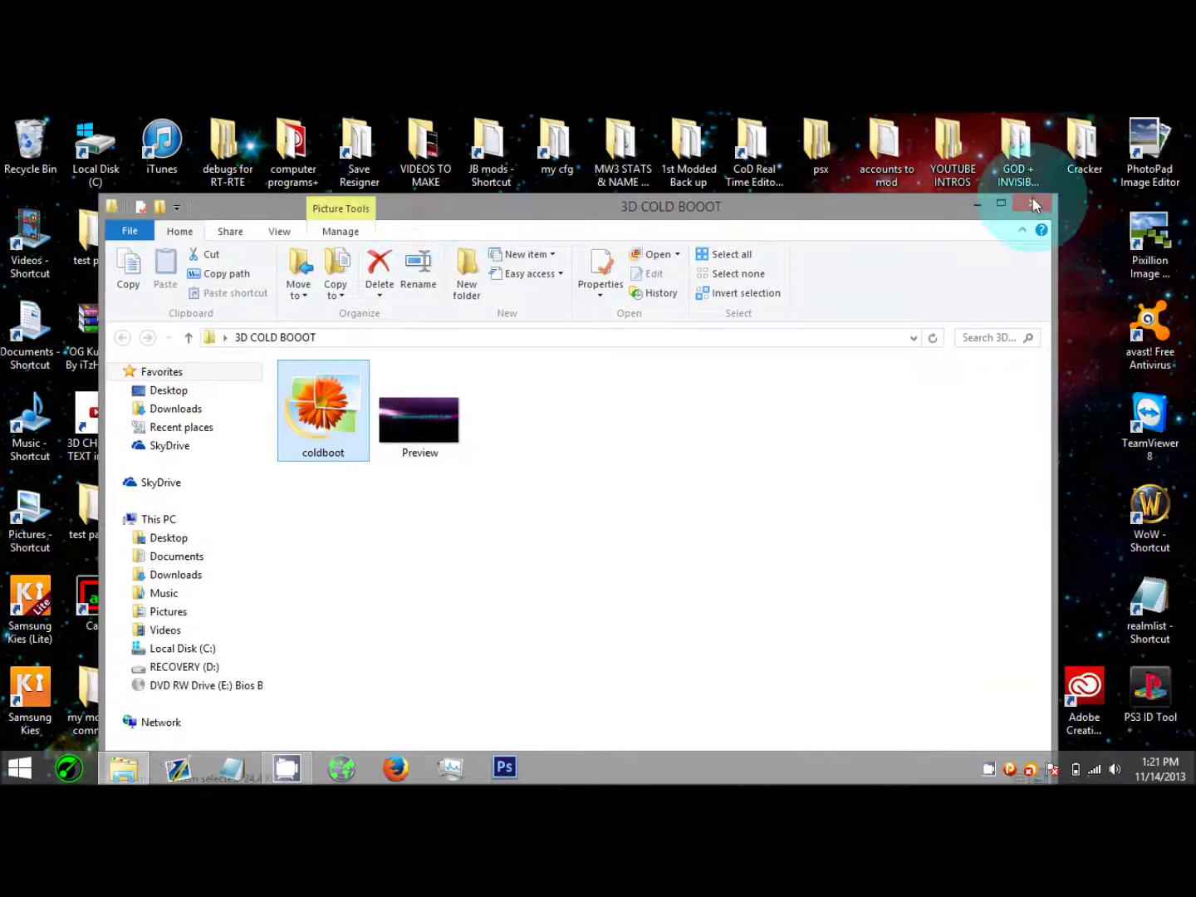
left_click(862, 764)
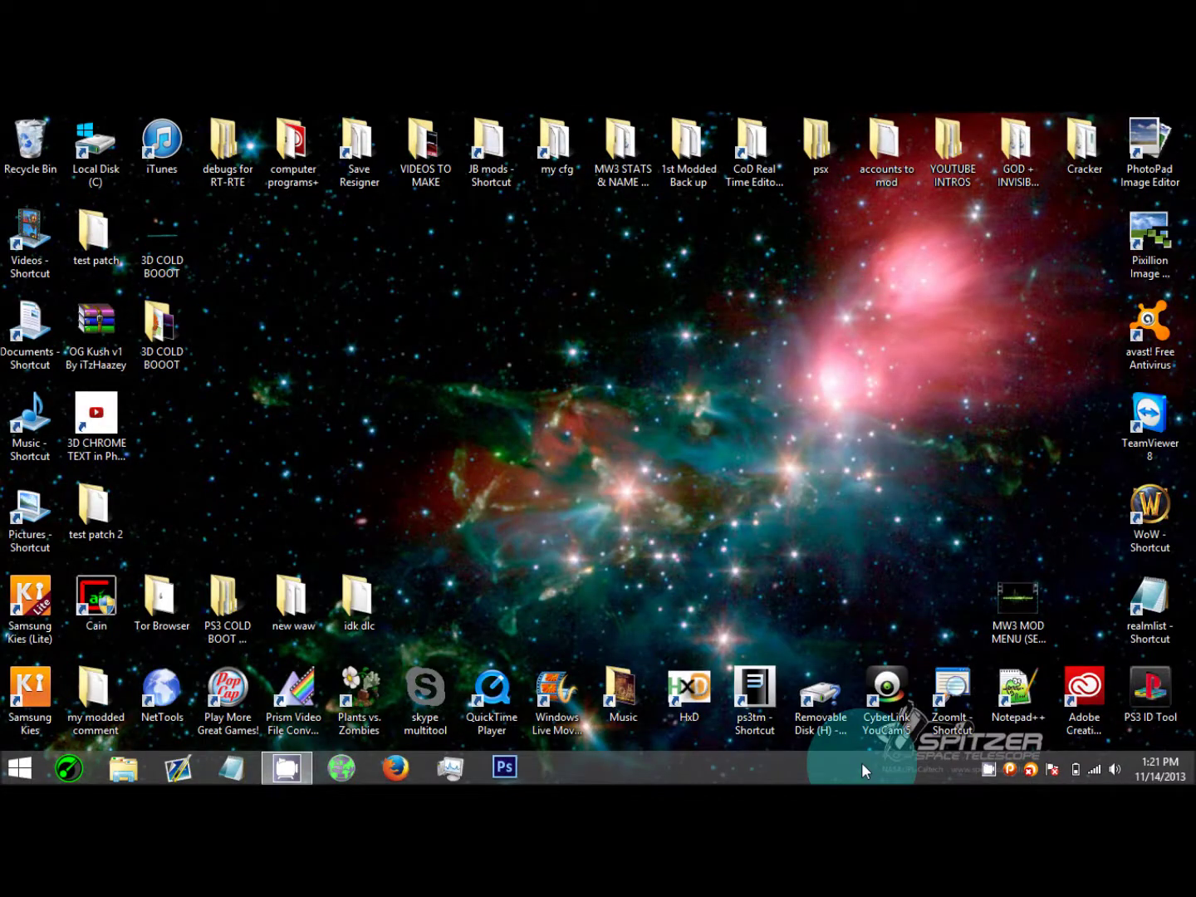
Bring up CamStudio's recording status window from its tray icon.
left_click(989, 769)
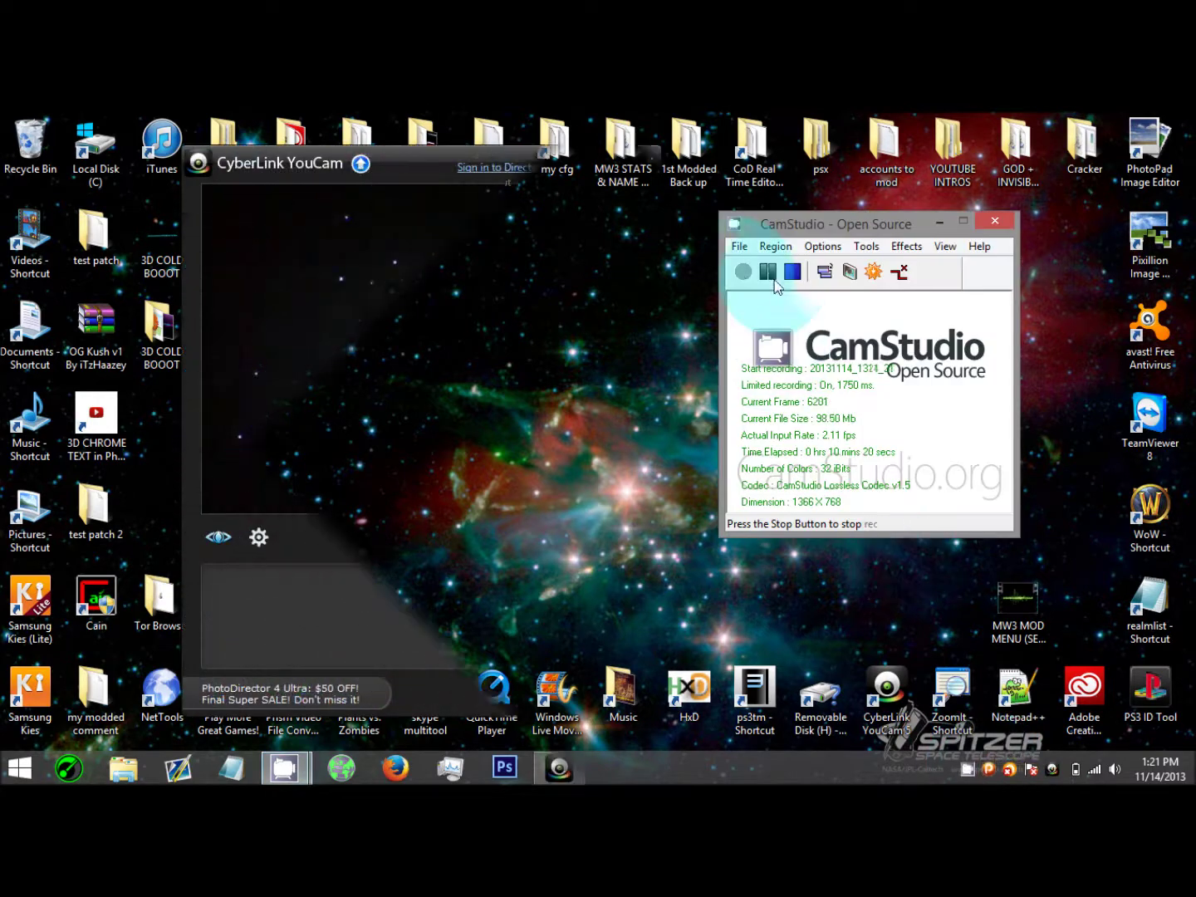